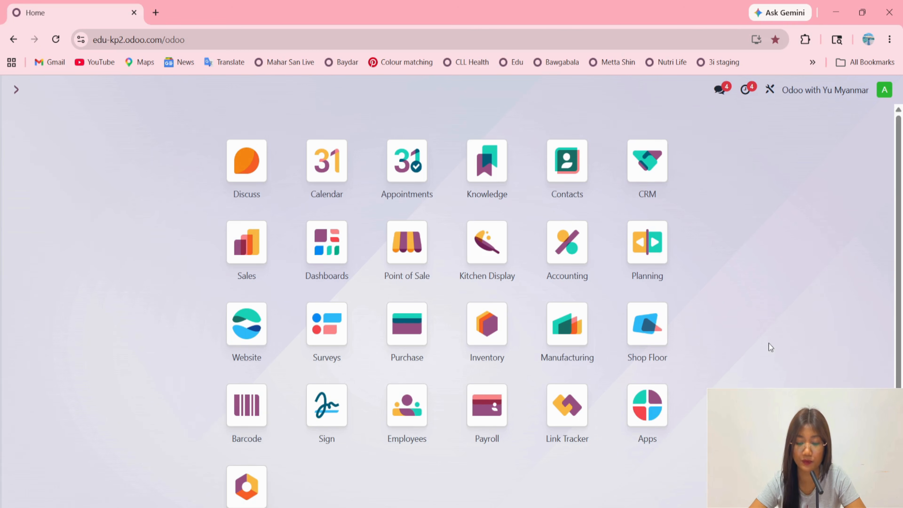
Search the Inventory products for "vi" and open the Vitamin C 1000mg product record.
click(488, 322)
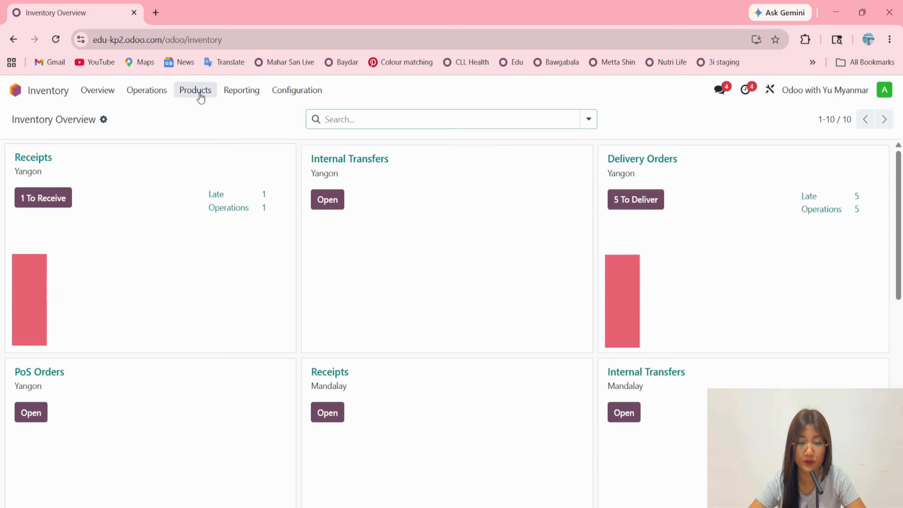
click(195, 91)
click(203, 115)
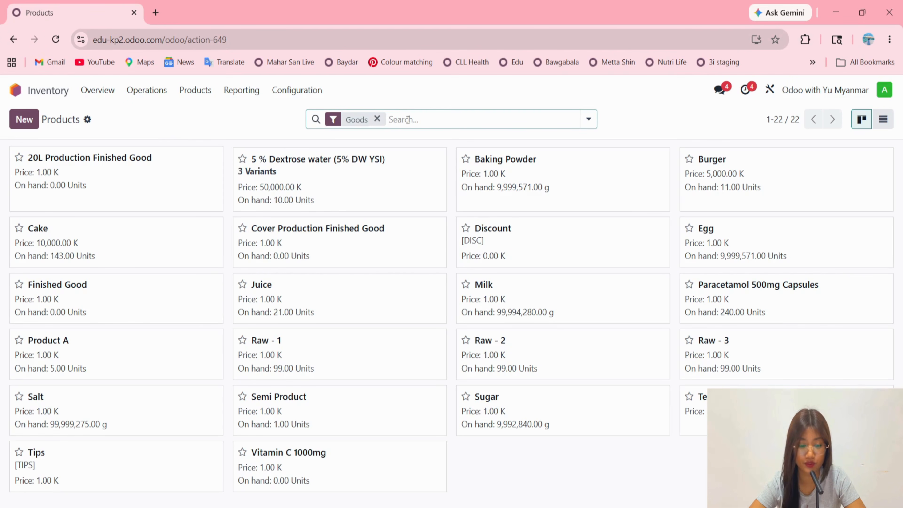
text(vi)
key(Return)
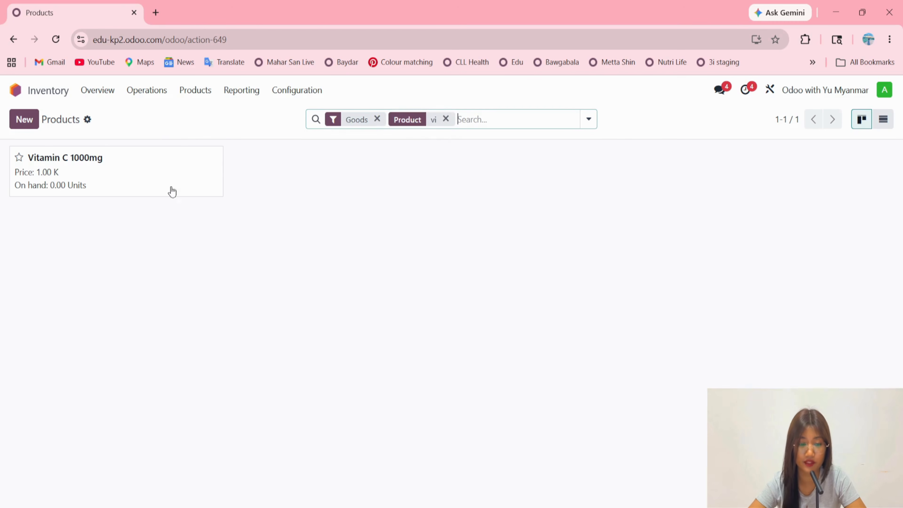
click(137, 173)
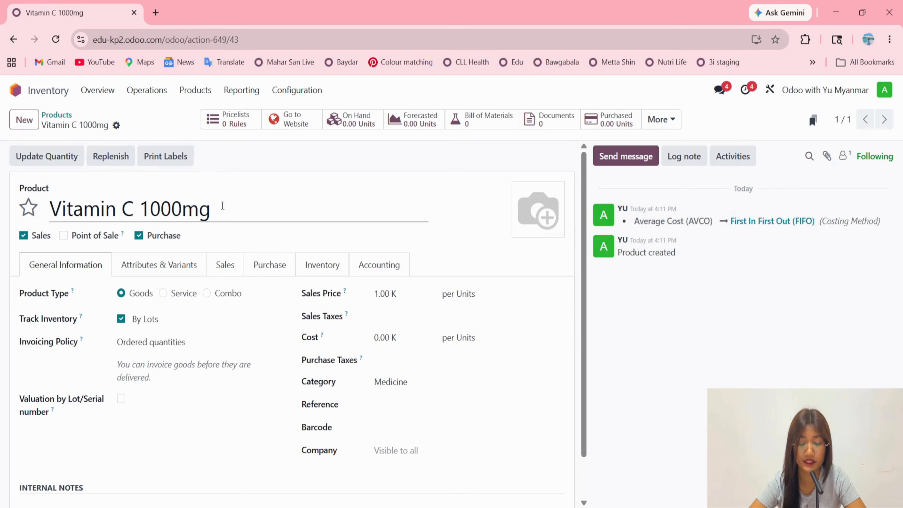
drag(213, 204, 160, 175)
click(221, 165)
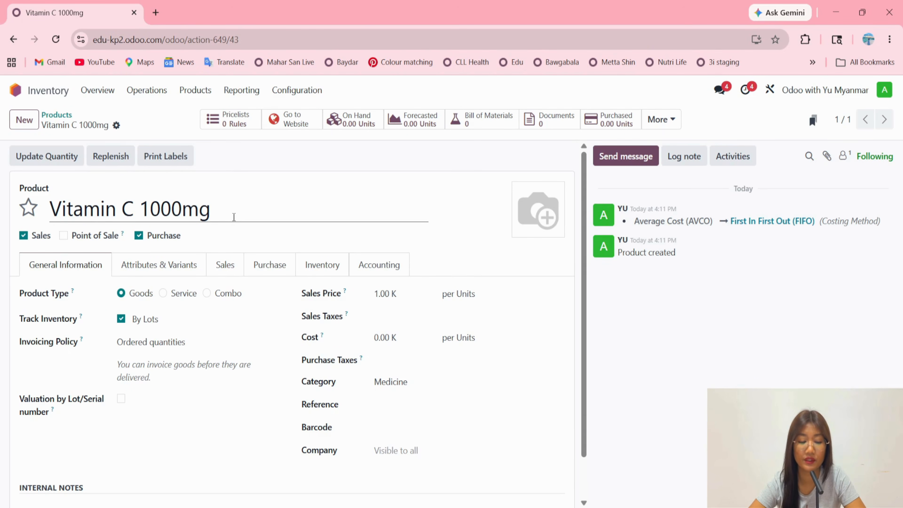
drag(235, 209, 24, 201)
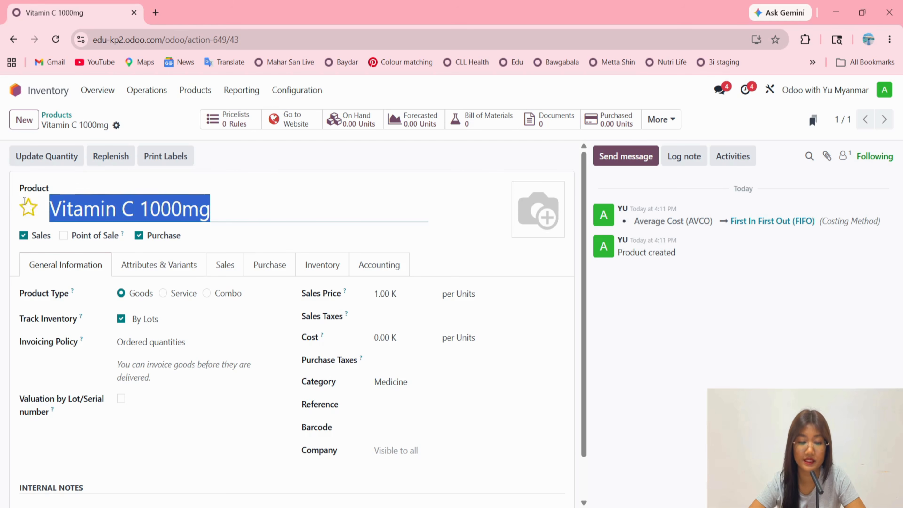
click(249, 175)
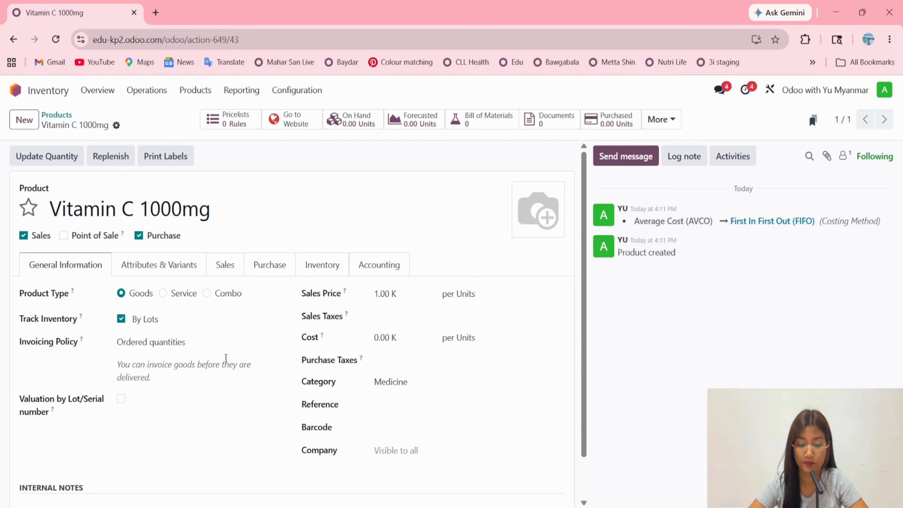
Enable Expiration Date tracking in the traceability settings of the Vitamin C 1000mg product.
click(323, 271)
scroll(237, 397, down, 5)
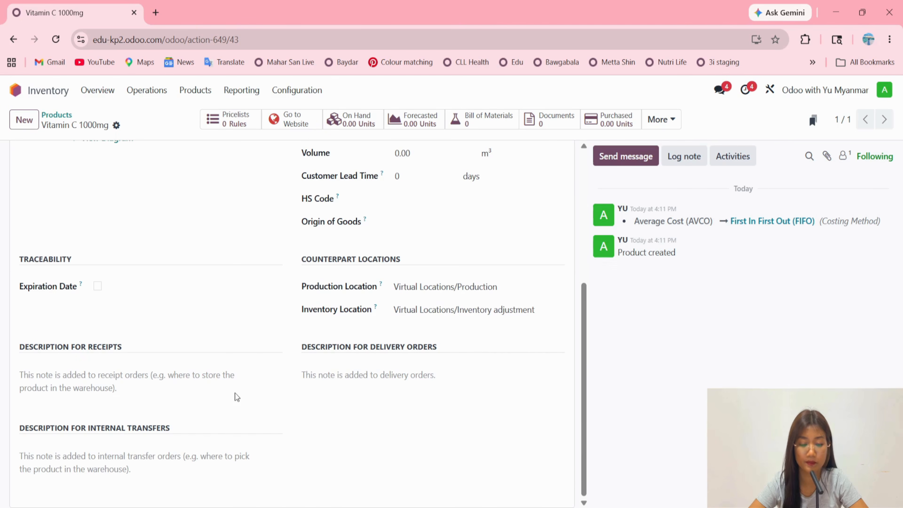
click(97, 286)
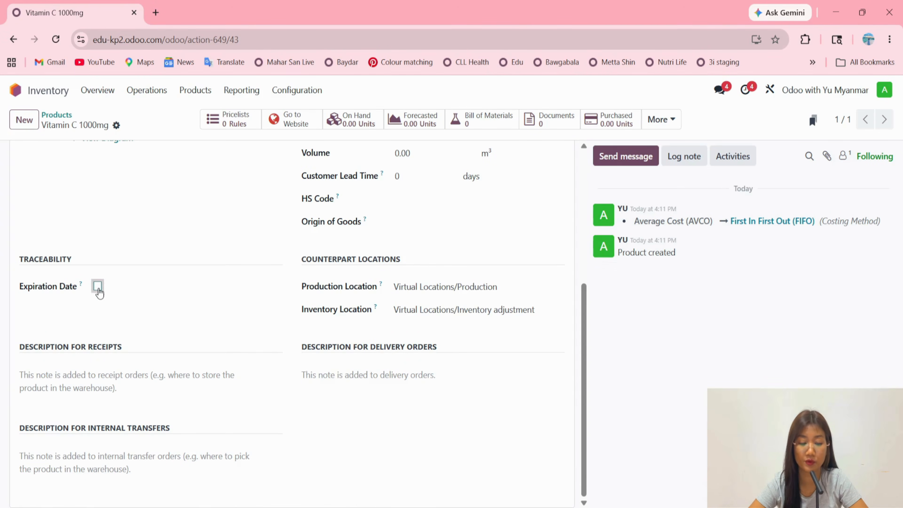
scroll(159, 331, down, 1)
scroll(154, 359, down, 3)
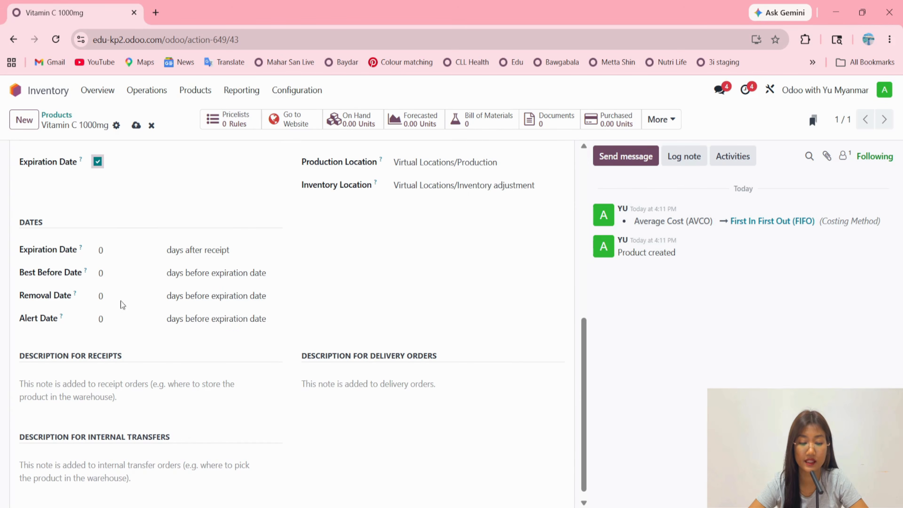
click(111, 251)
click(110, 273)
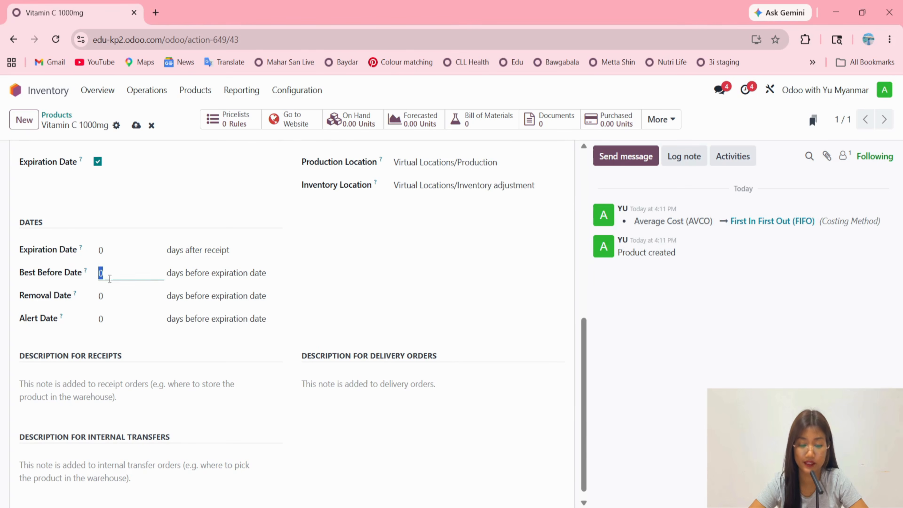
click(112, 293)
click(114, 315)
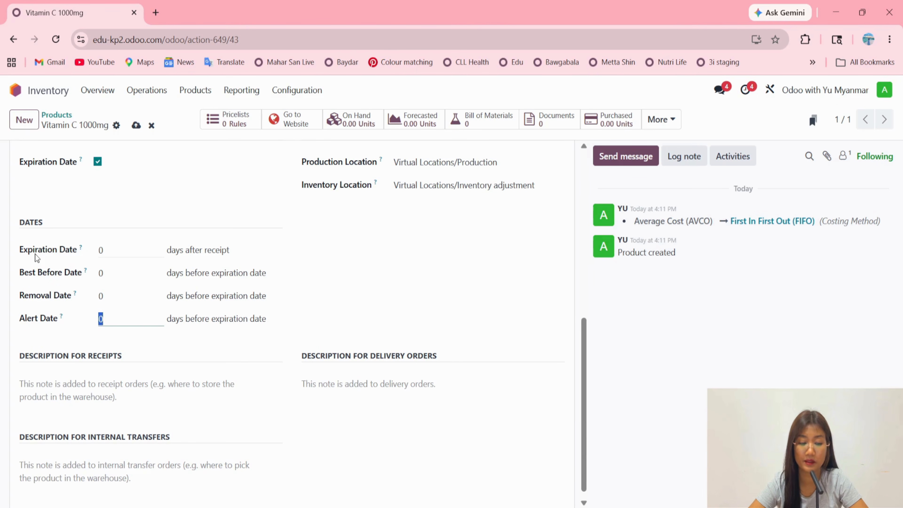
click(102, 251)
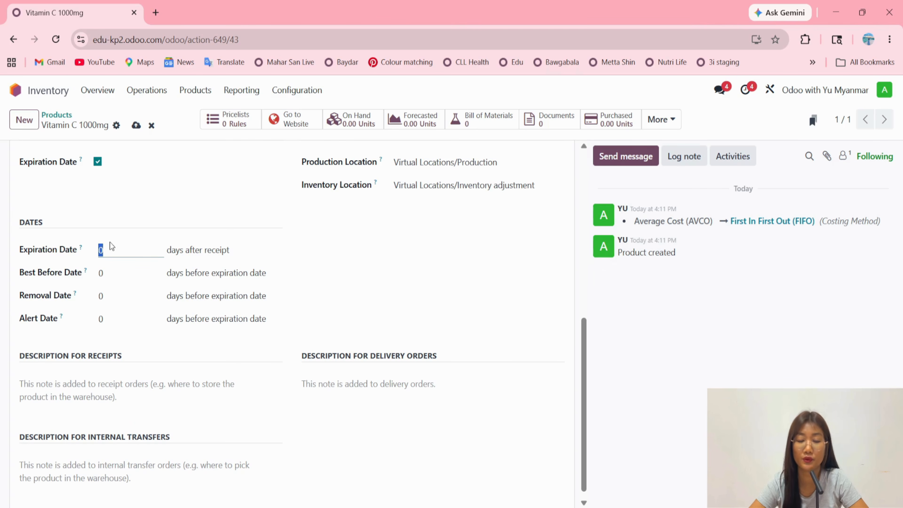
drag(167, 250, 226, 250)
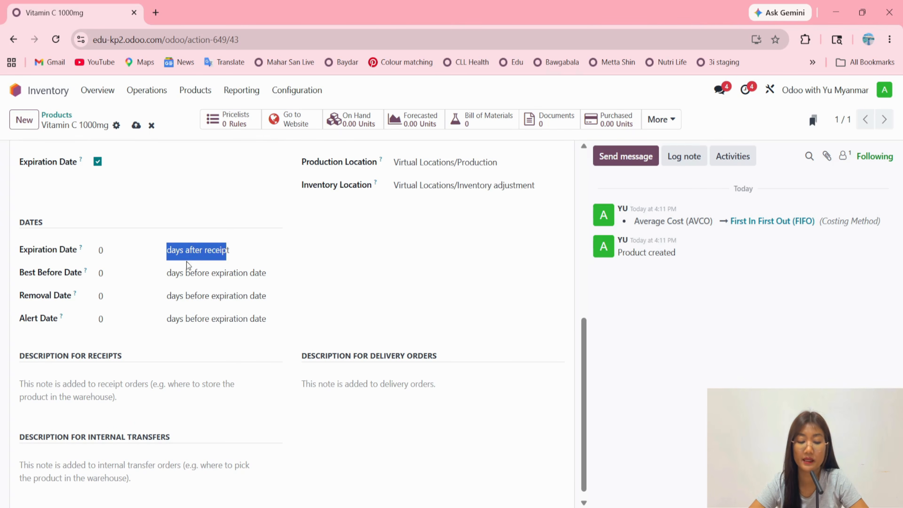
Set the product's Expiration Date to 365 days after receipt.
click(109, 251)
text(365)
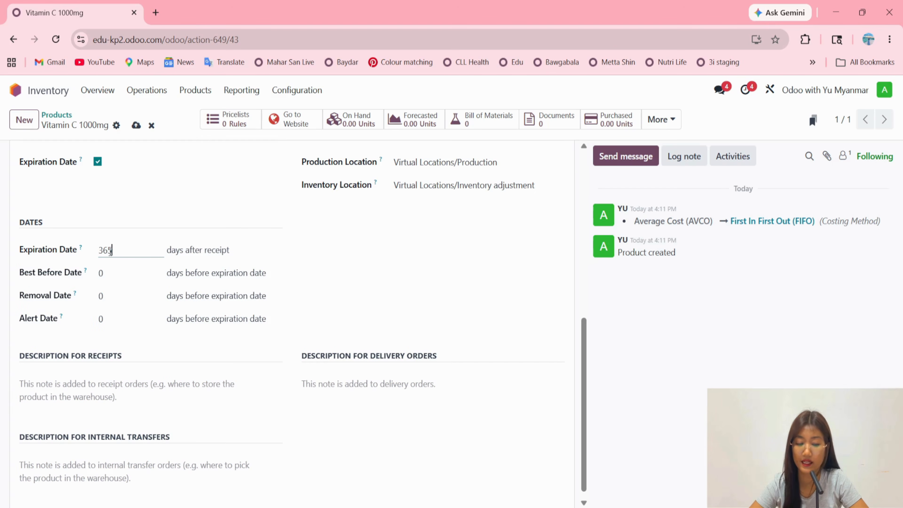
click(379, 276)
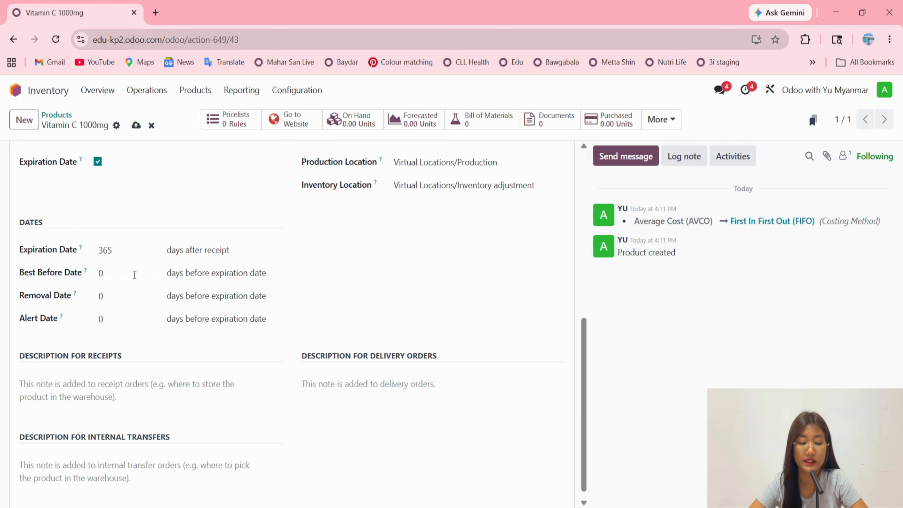
Set the product's Best Before Date to 90 days before expiration.
click(117, 274)
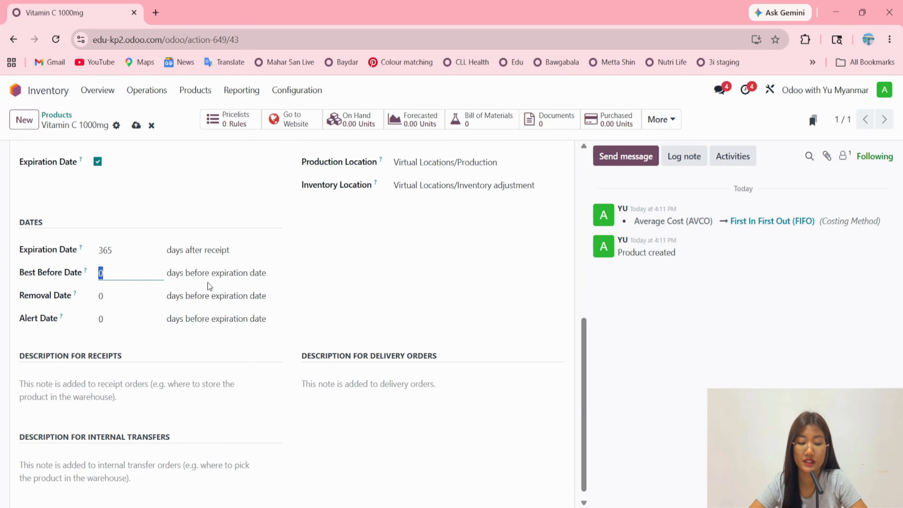
drag(209, 273, 300, 267)
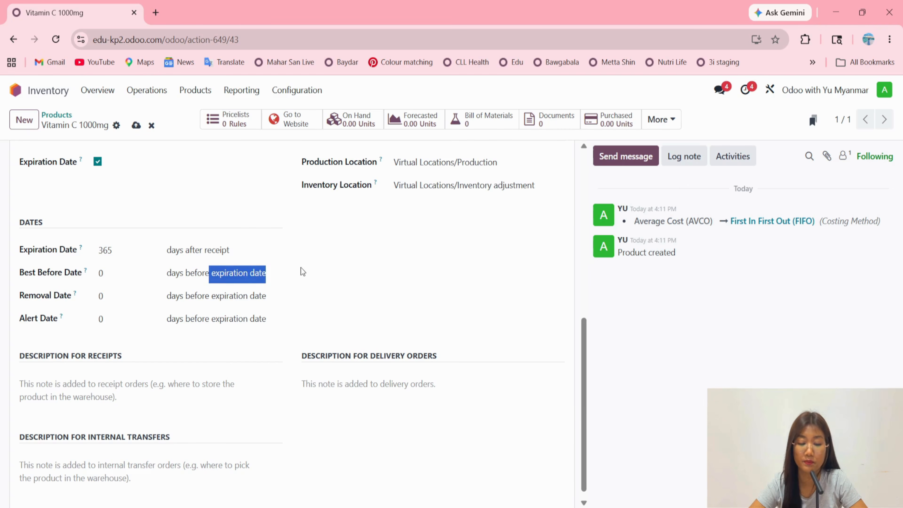
click(265, 282)
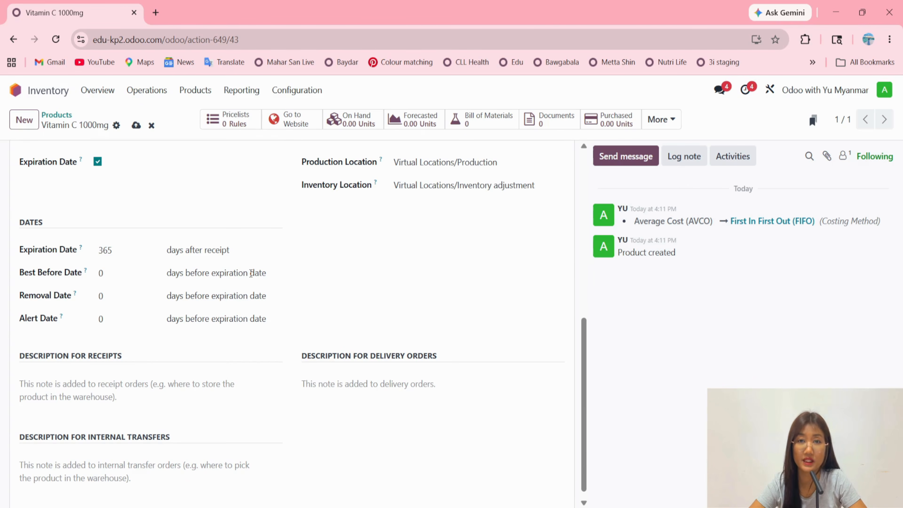
click(125, 270)
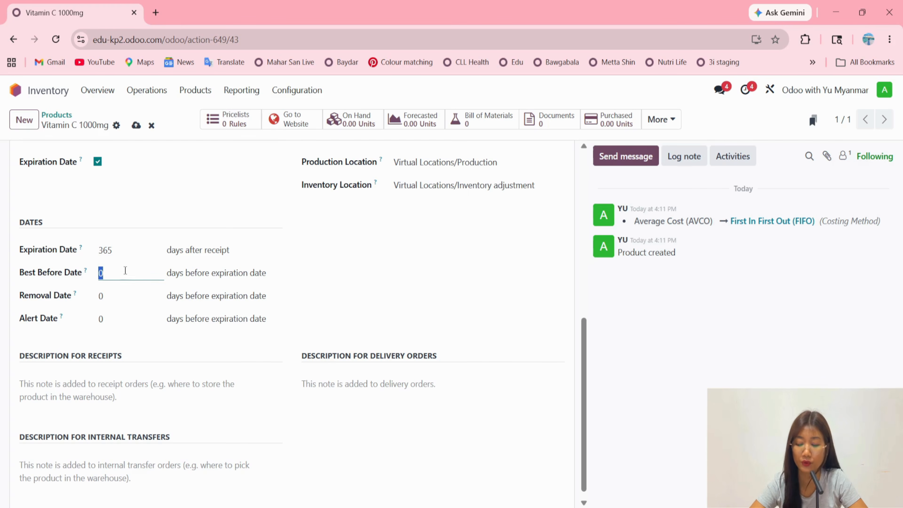
text(90)
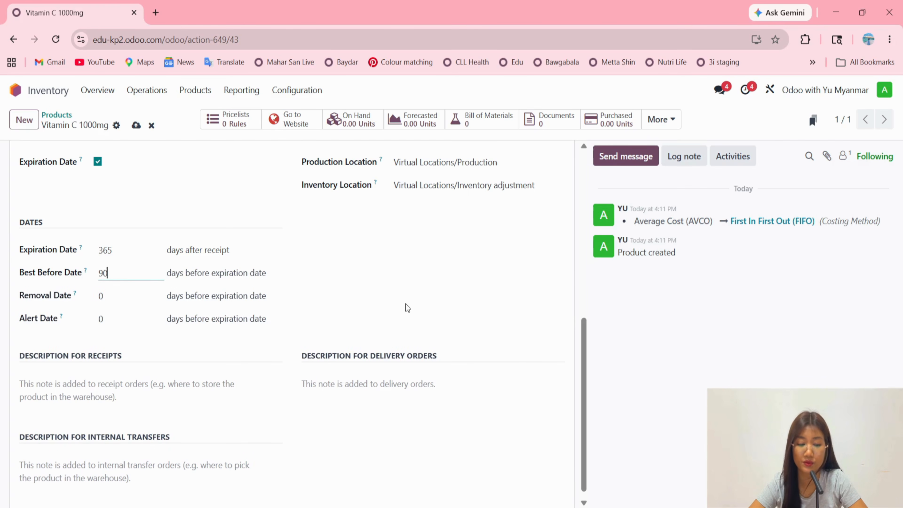
Set the product's Removal Date to 10 days and its Alert Date to 90 days before expiration.
click(108, 297)
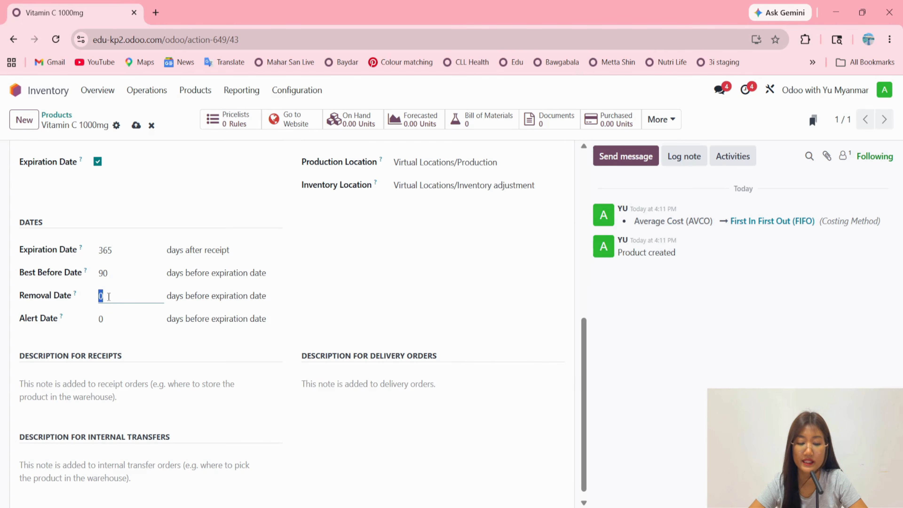
mouse_move(274, 299)
mouse_down()
mouse_move(166, 299)
mouse_move(265, 291)
mouse_up()
click(171, 298)
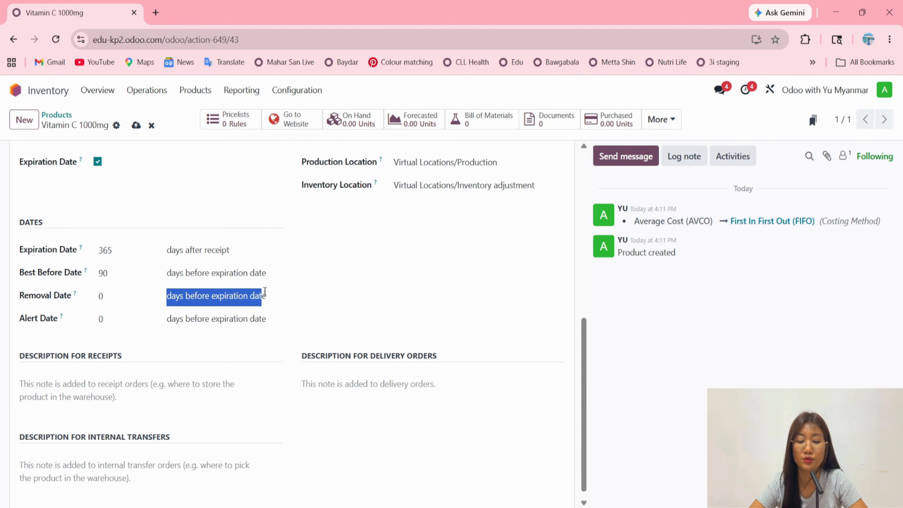
click(273, 295)
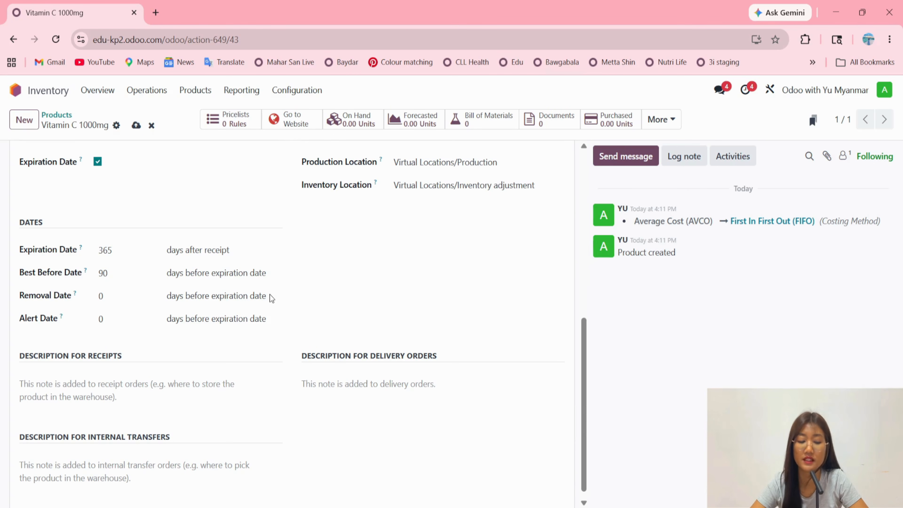
drag(267, 296, 165, 295)
click(101, 296)
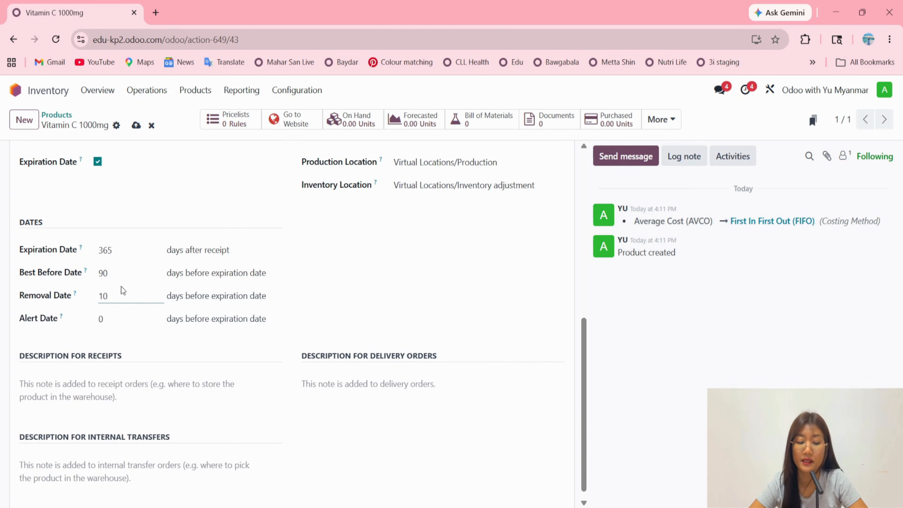
click(122, 319)
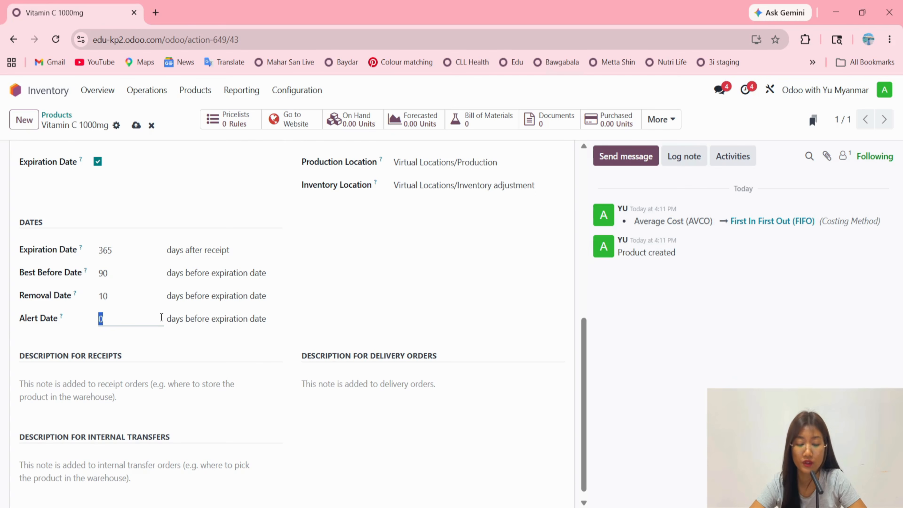
text(90)
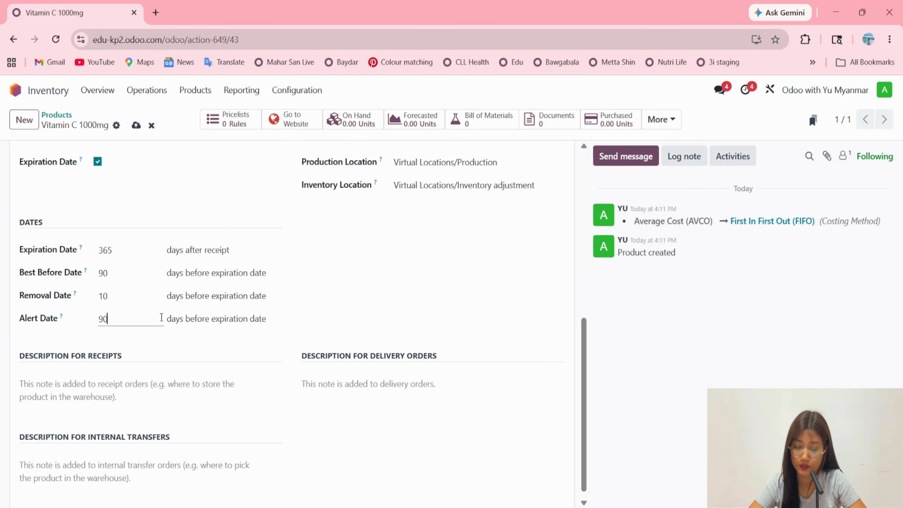
Set the product's Best Before Date to 120 days before expiration and save the product.
click(130, 277)
text(120)
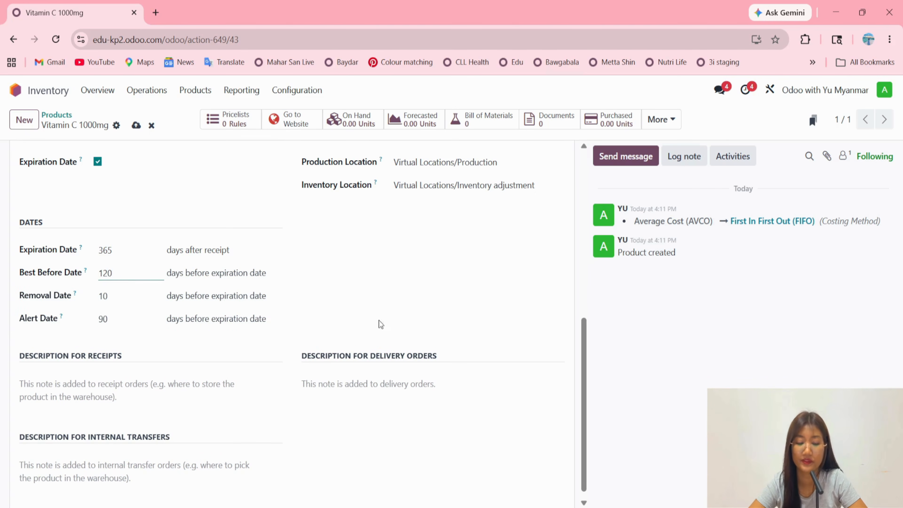
click(395, 319)
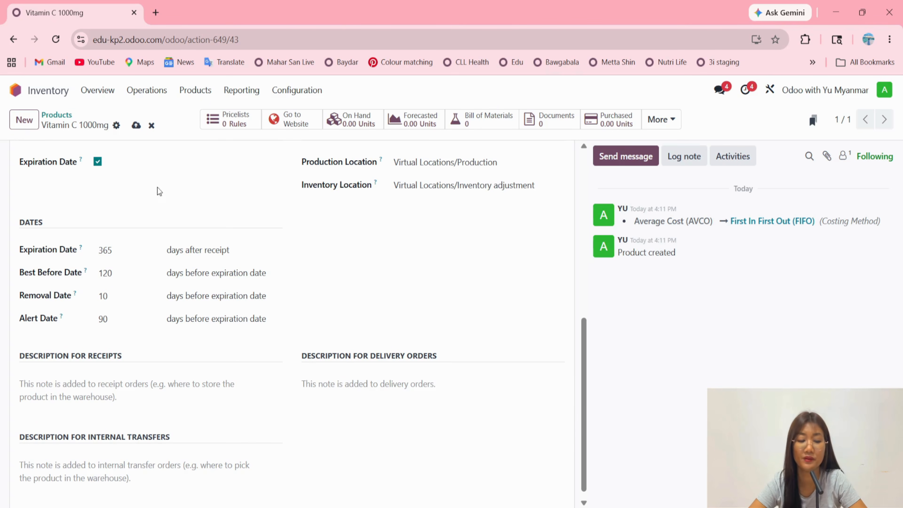
click(137, 126)
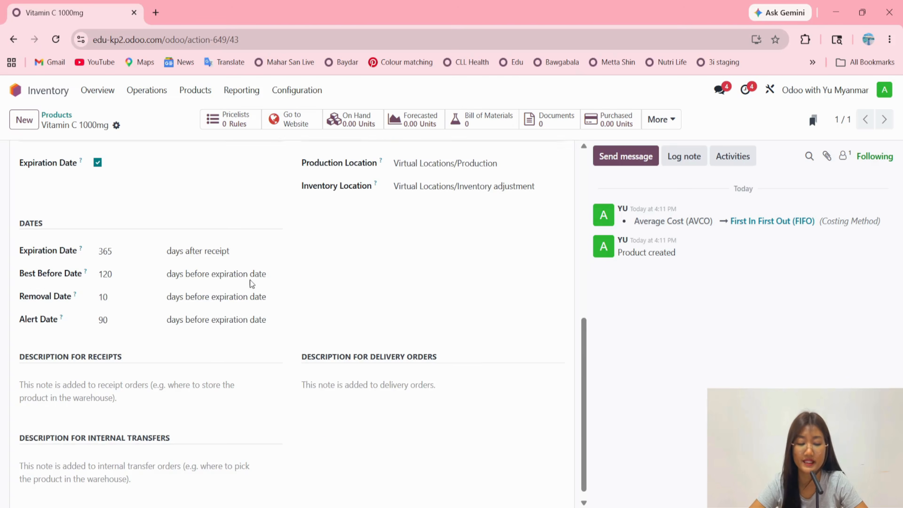
scroll(249, 280, up, 8)
drag(216, 210, 32, 210)
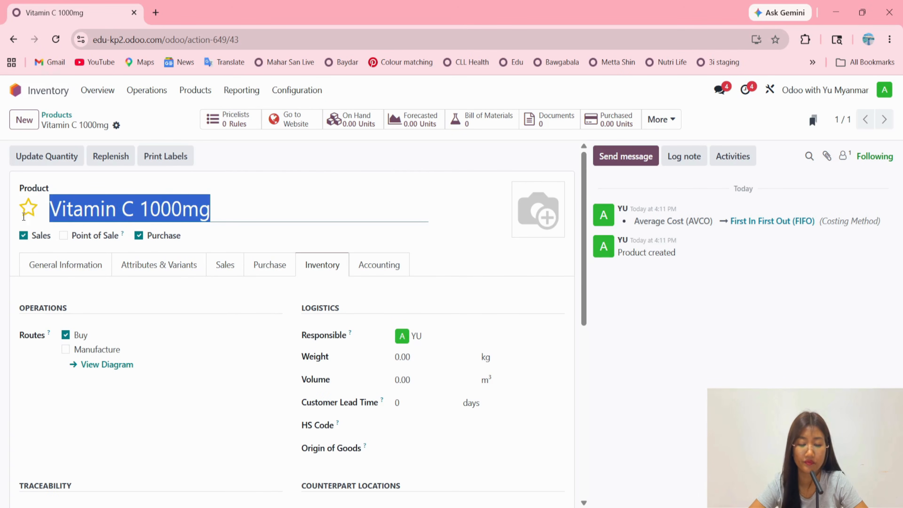
Switch to the Purchase app and create a new request for quotation with an existing contact as vendor.
click(12, 91)
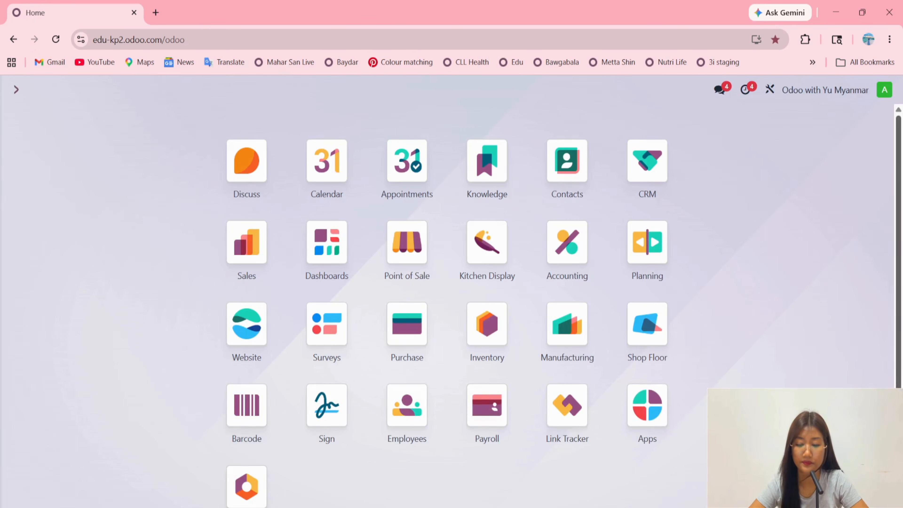
click(411, 326)
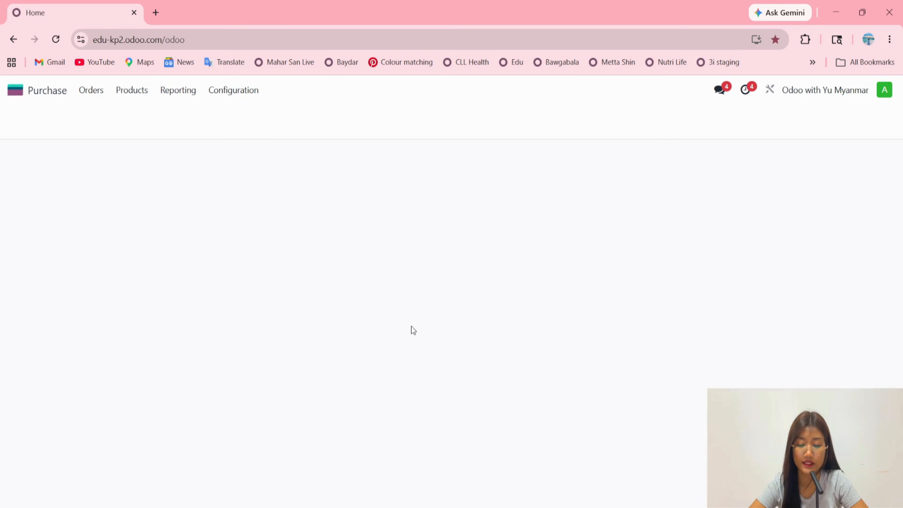
click(29, 128)
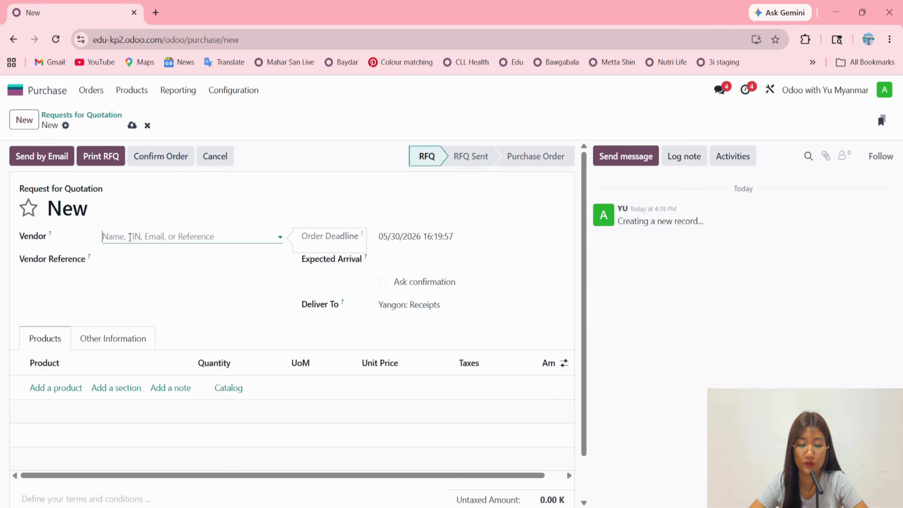
click(135, 236)
click(147, 291)
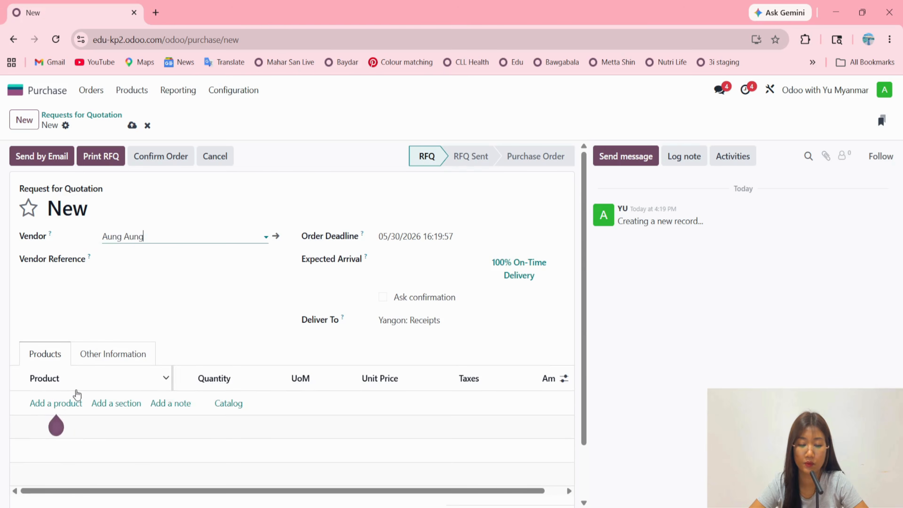
Add a Vitamin C 1000mg line to the request for quotation with quantity 100 and unit price 10,000.
click(57, 403)
text(Vitamin C 1000mg)
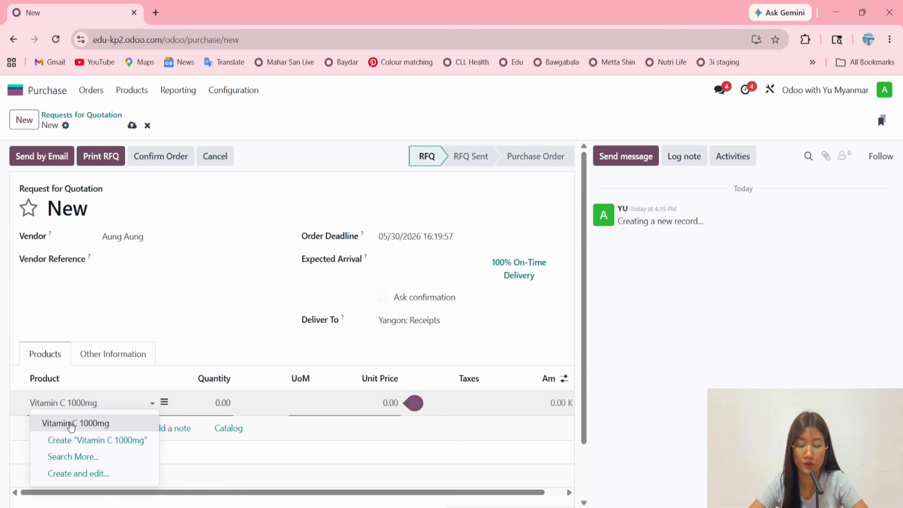
click(70, 423)
click(212, 405)
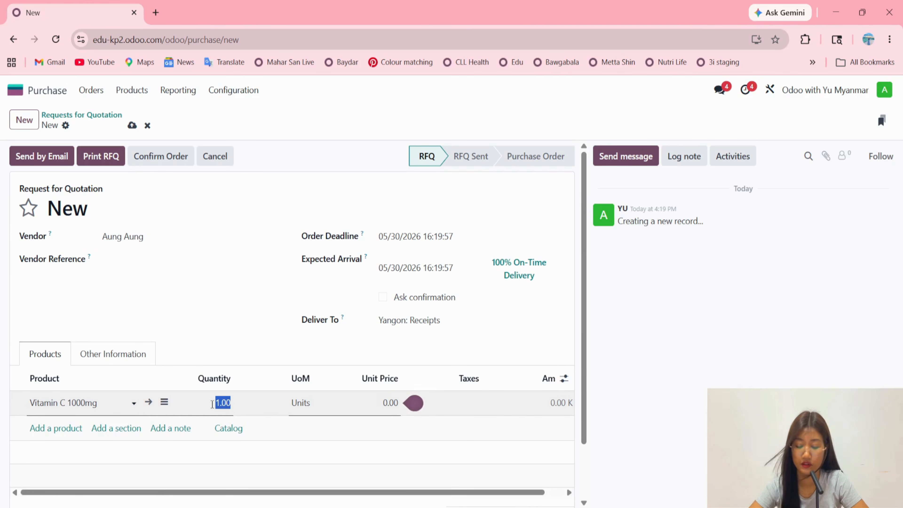
text(100)
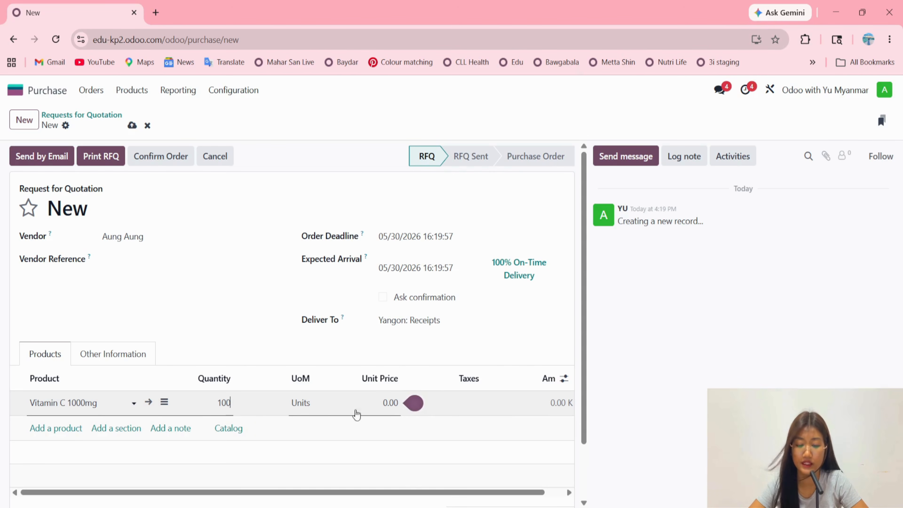
click(367, 400)
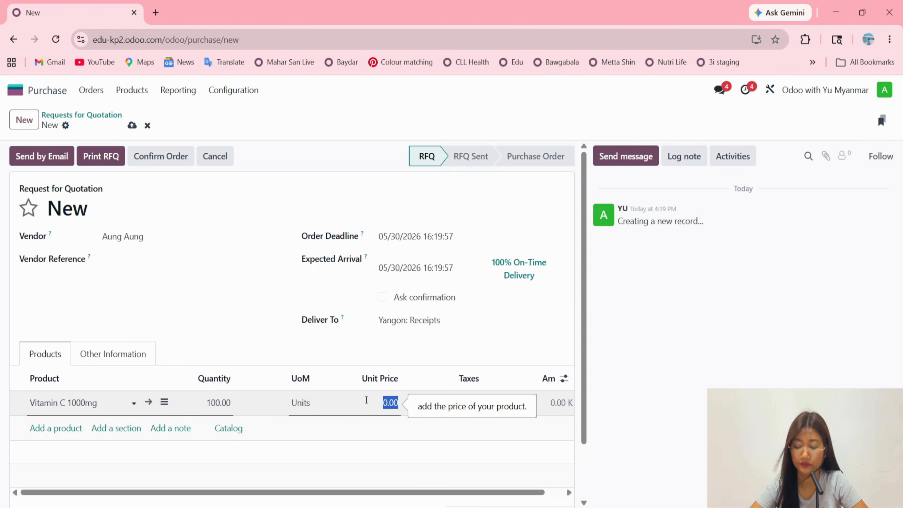
text(10000)
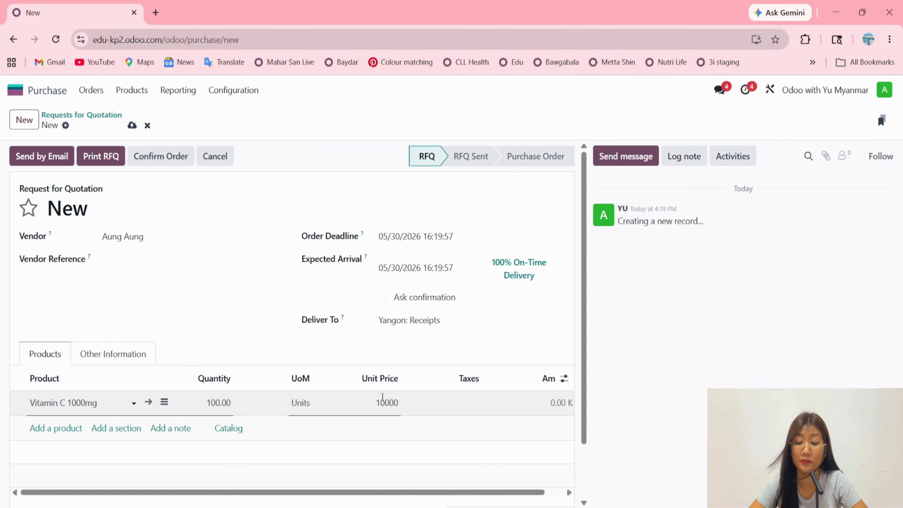
click(679, 403)
scroll(293, 404, down, 2)
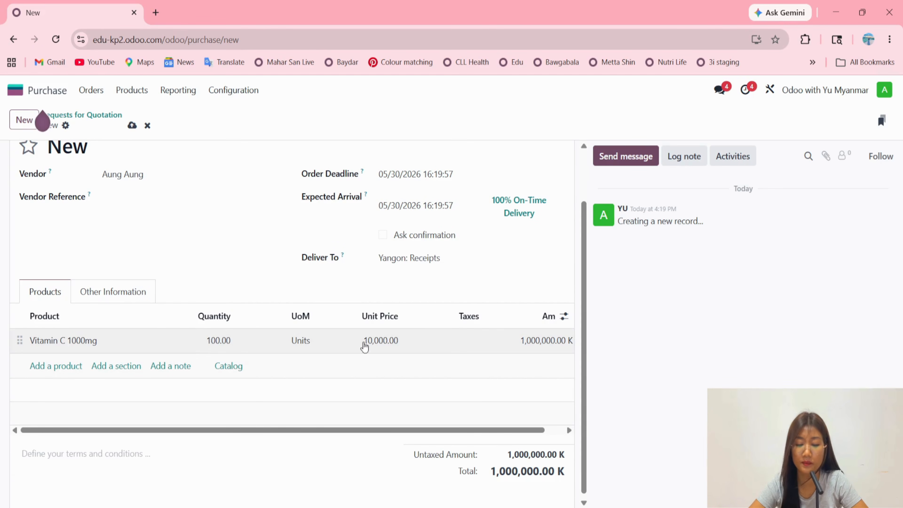
scroll(218, 287, up, 2)
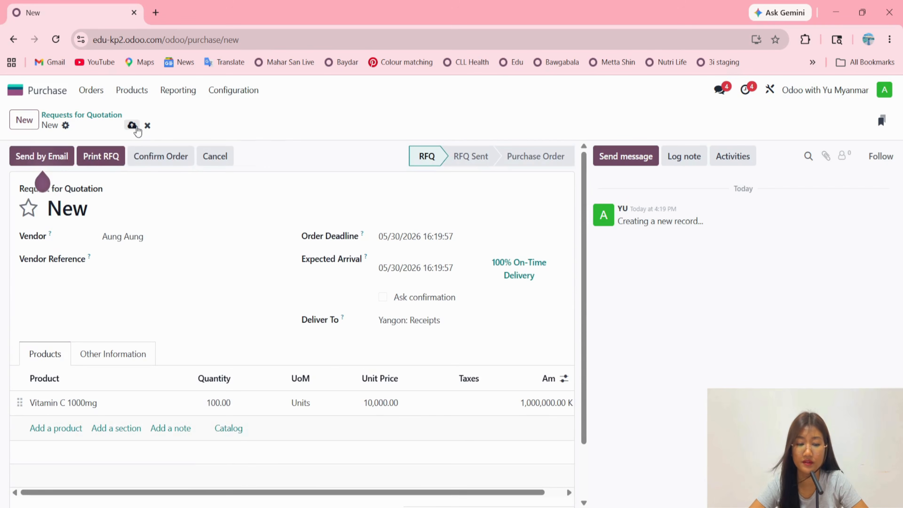
Save and confirm the purchase order, and open its receipt.
click(132, 126)
click(147, 157)
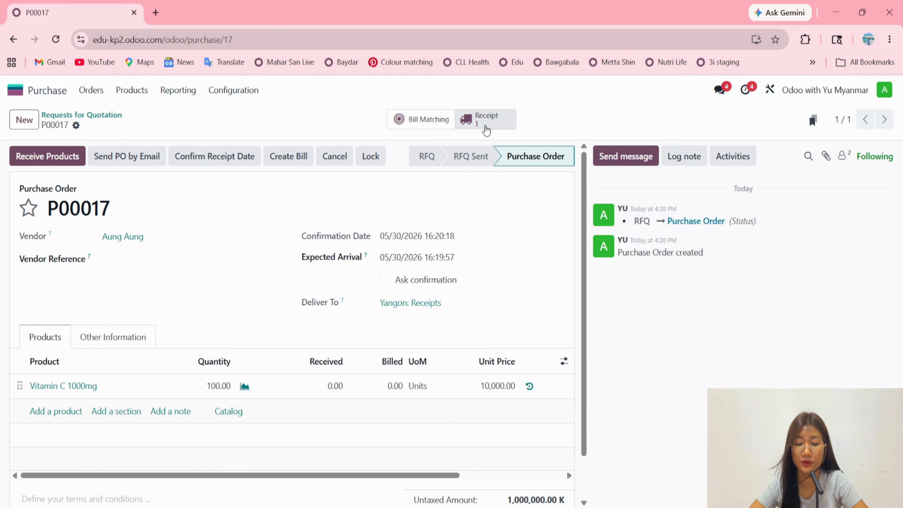
click(484, 124)
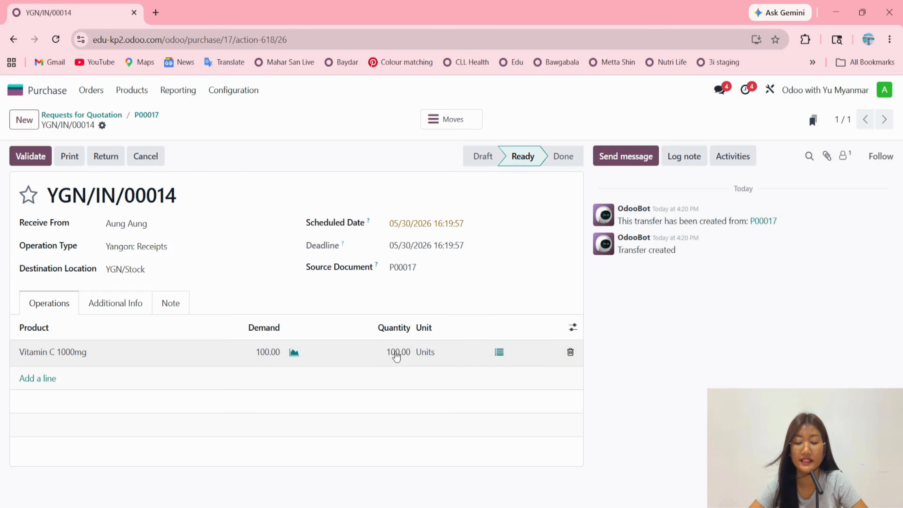
Open the Vitamin C 1000mg stock move details and set the line's expiration date to 05/31/2028.
click(499, 354)
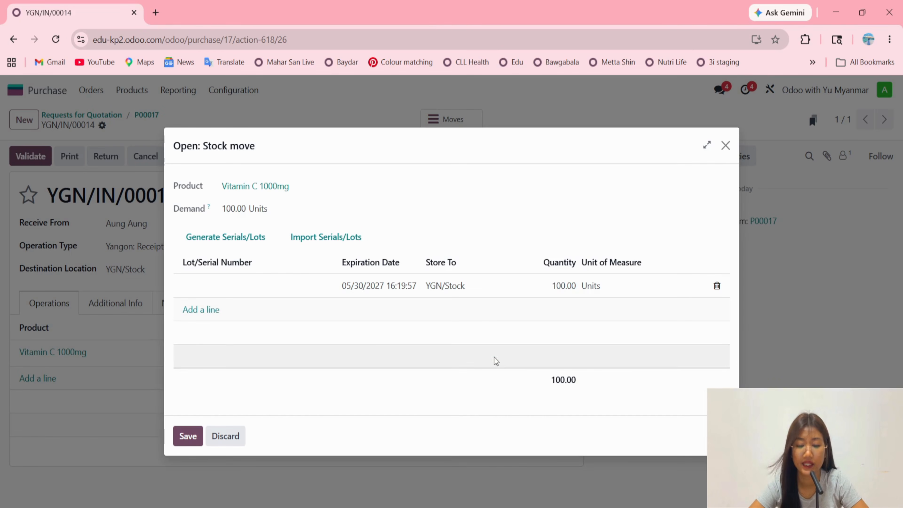
click(217, 289)
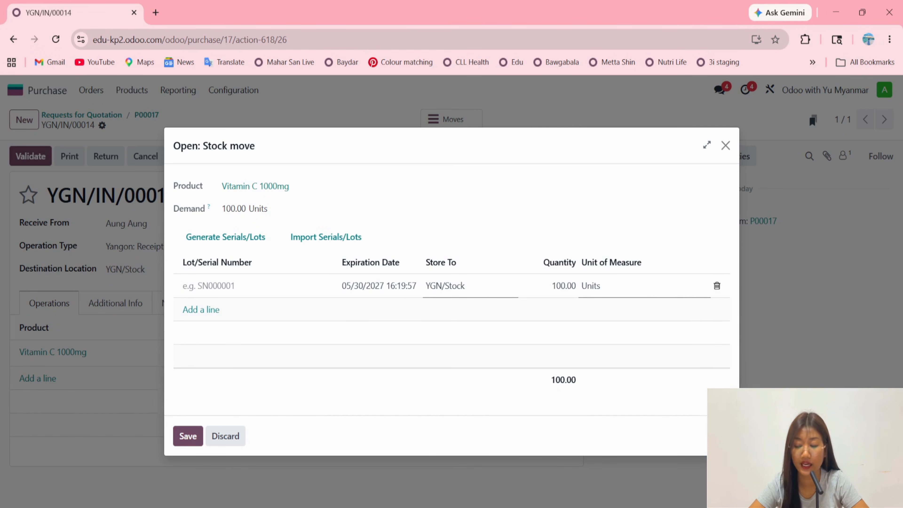
click(373, 292)
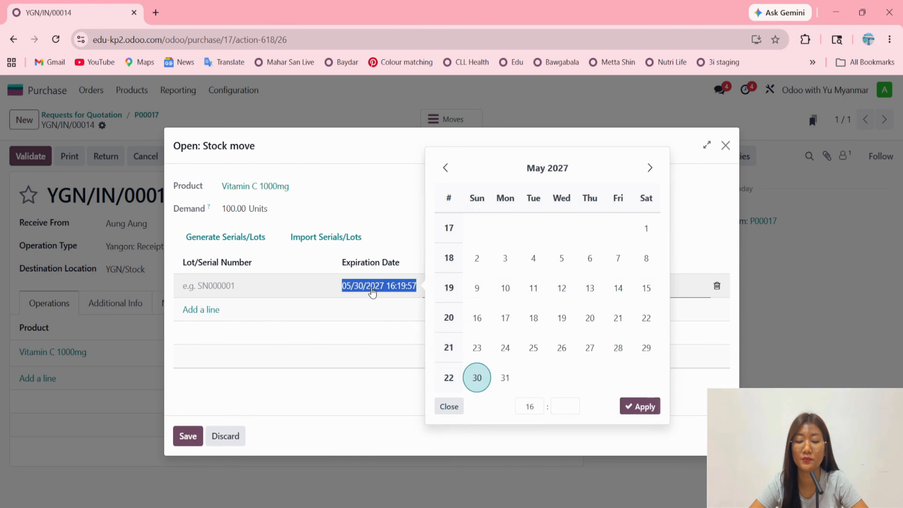
click(370, 313)
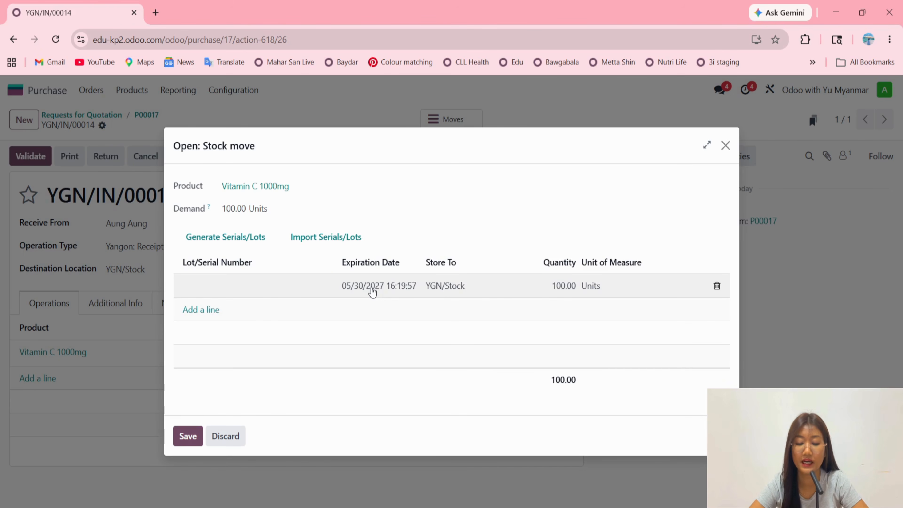
click(372, 292)
click(373, 292)
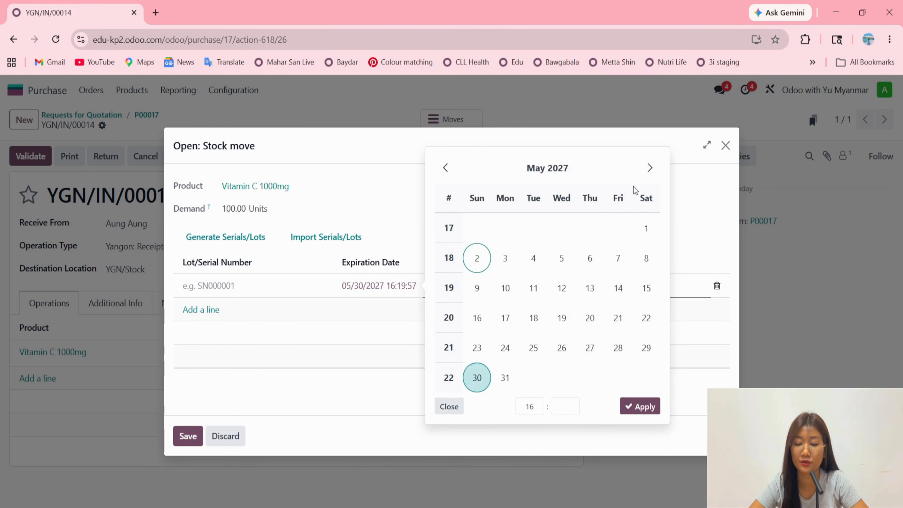
click(567, 178)
click(605, 171)
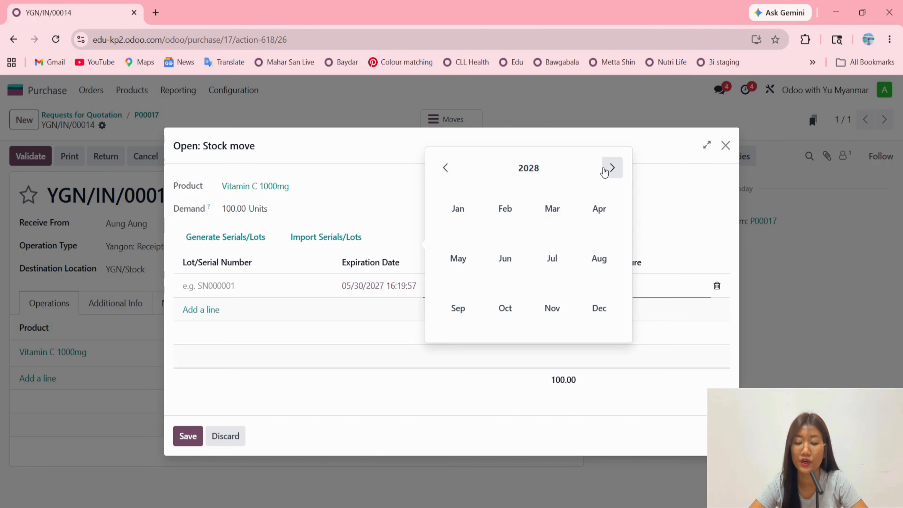
click(477, 258)
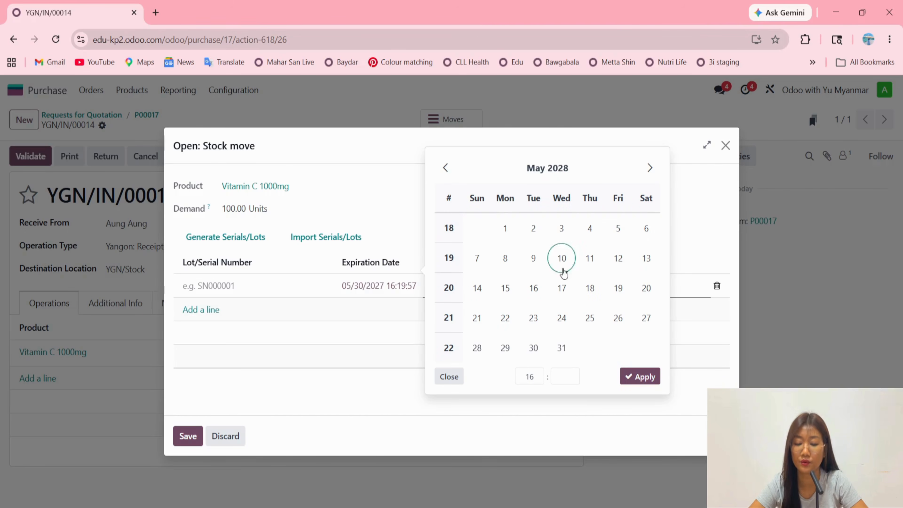
click(562, 349)
click(623, 376)
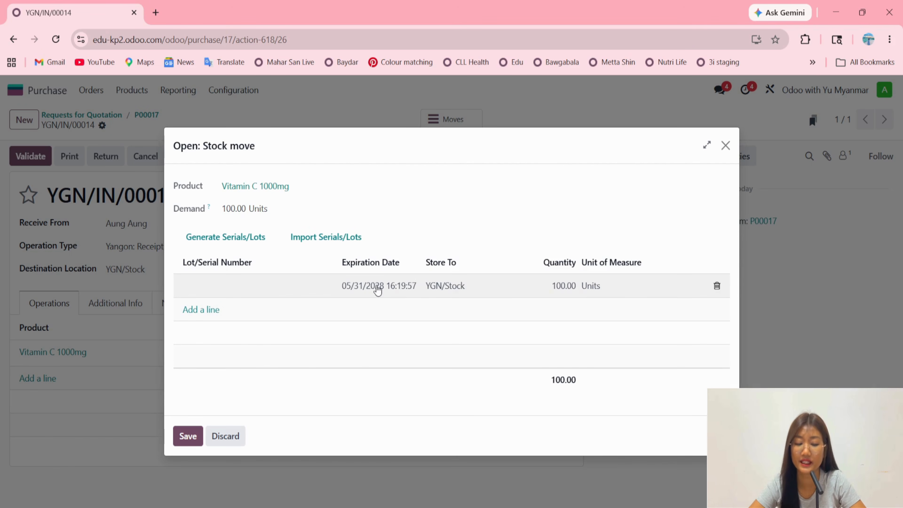
Assign lot number D551141144 to the first stock move line and set its quantity to 30.
click(233, 285)
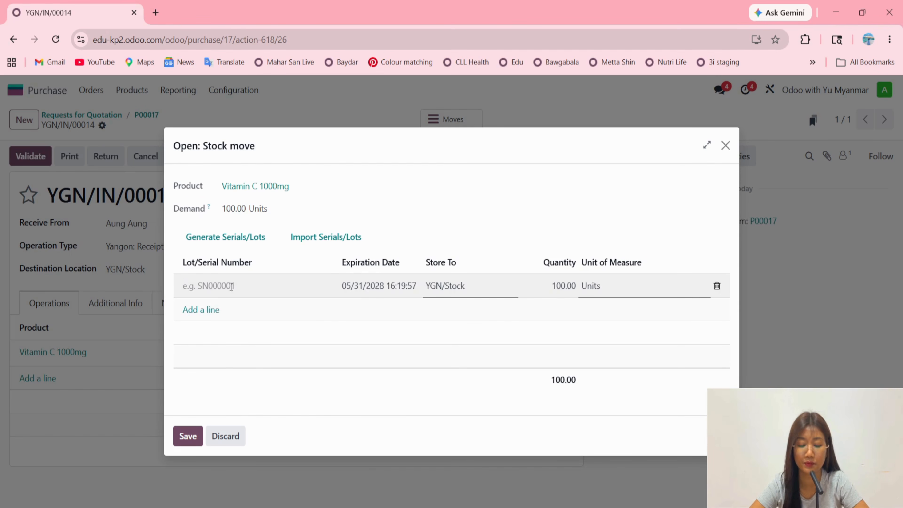
text(D55114)
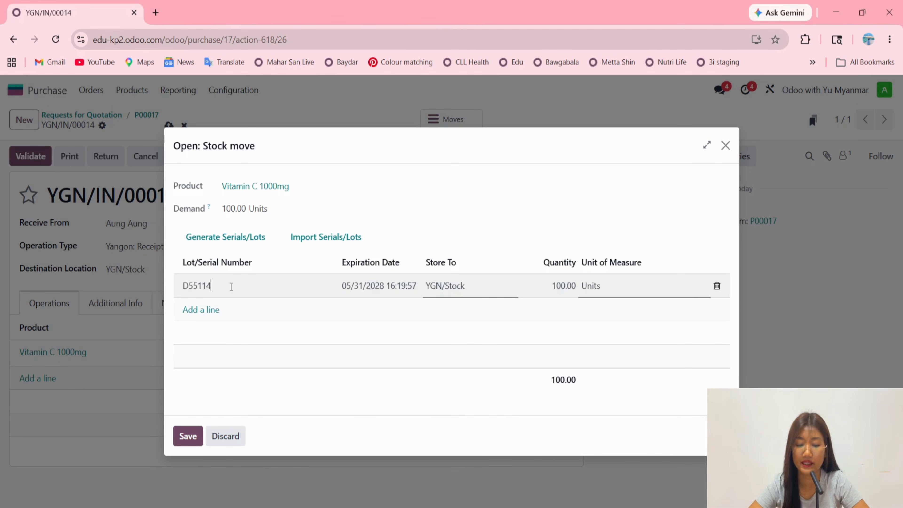
text(1144)
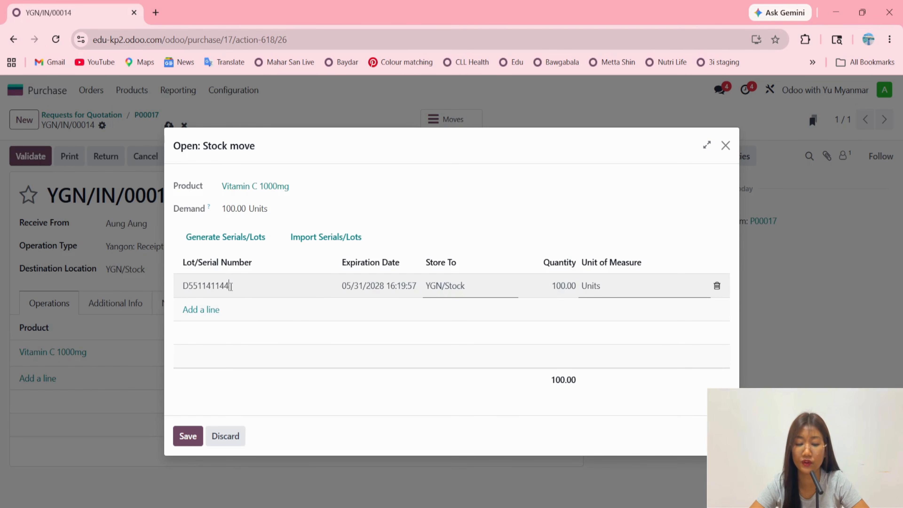
click(360, 353)
click(369, 288)
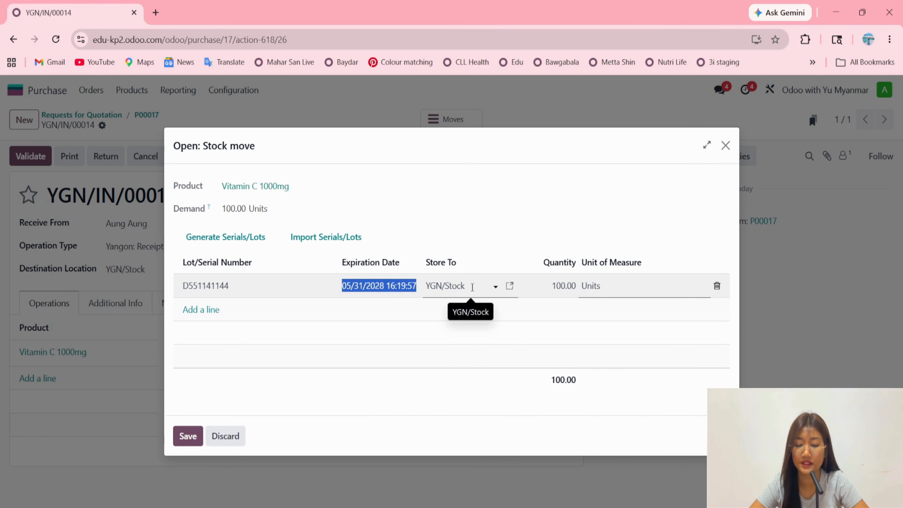
click(548, 287)
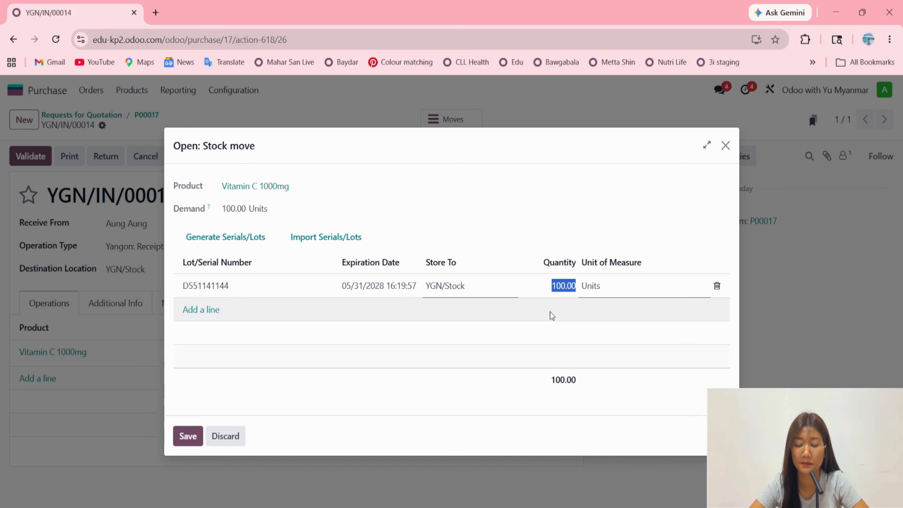
key(BackSpace)
text(30)
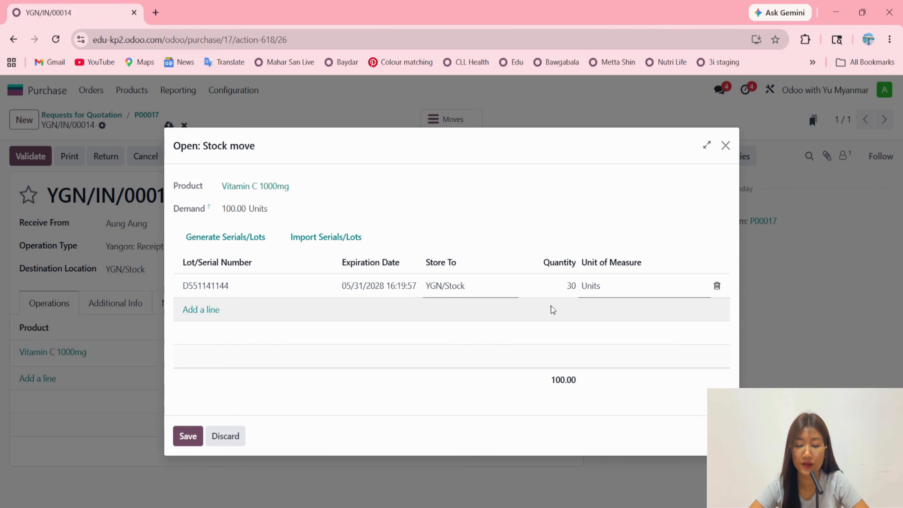
click(456, 344)
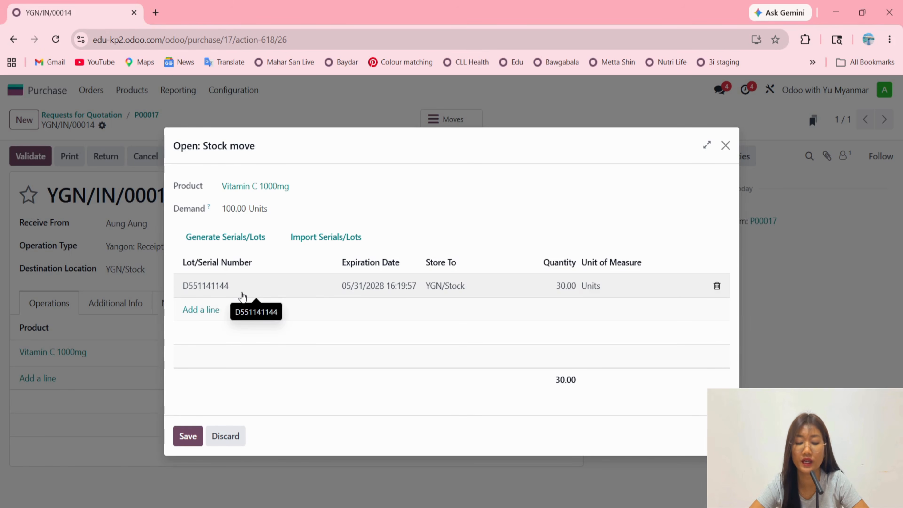
Add a second lot line numbered F55141111 with expiration date 06/30/2027.
click(202, 310)
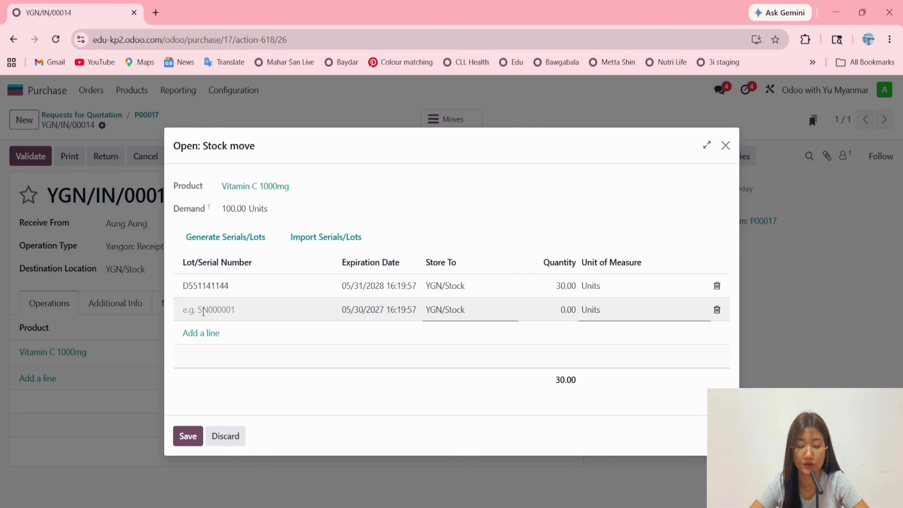
text(F5514111)
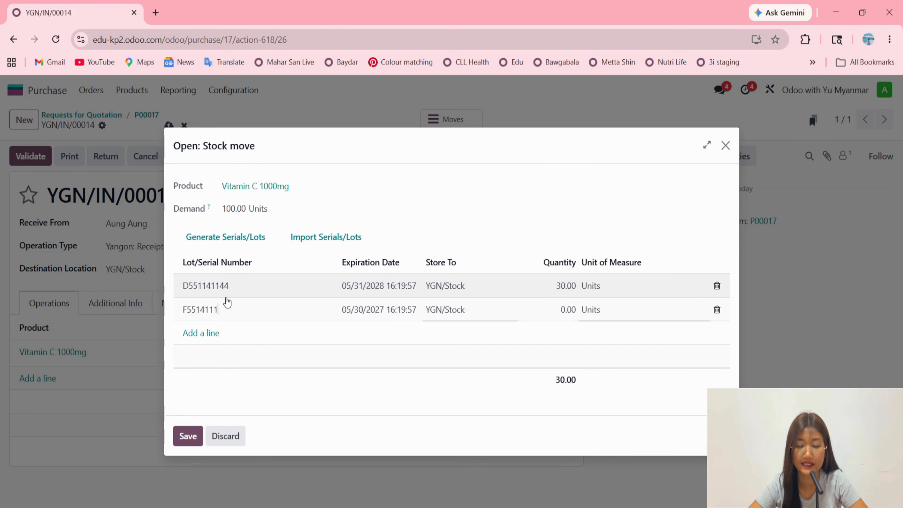
text(1)
click(361, 318)
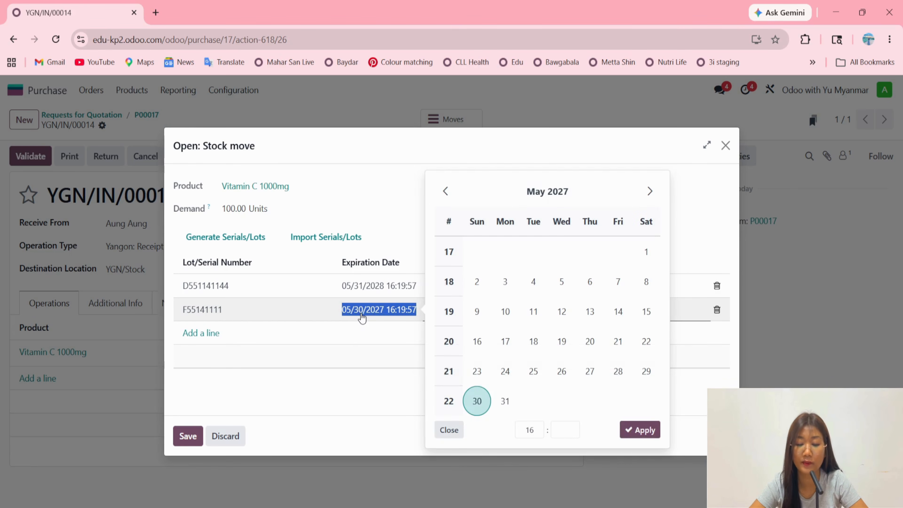
click(546, 198)
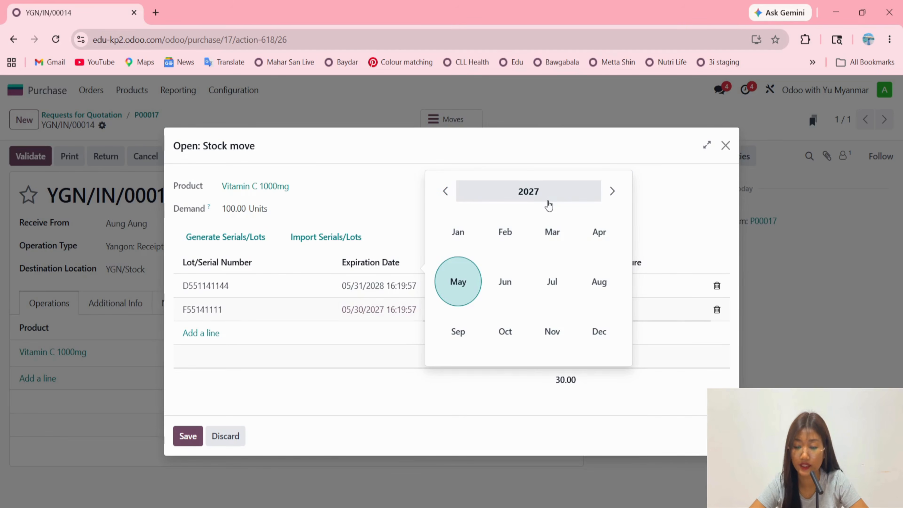
click(505, 284)
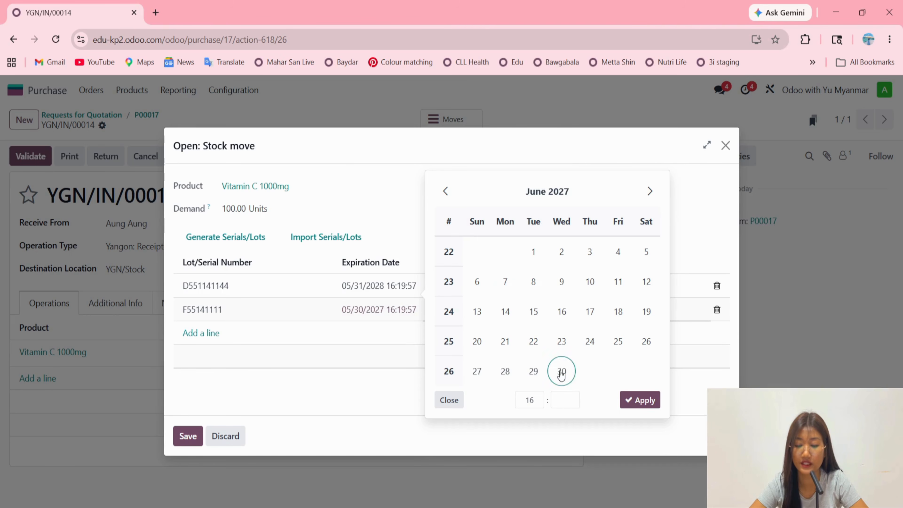
click(561, 371)
click(640, 400)
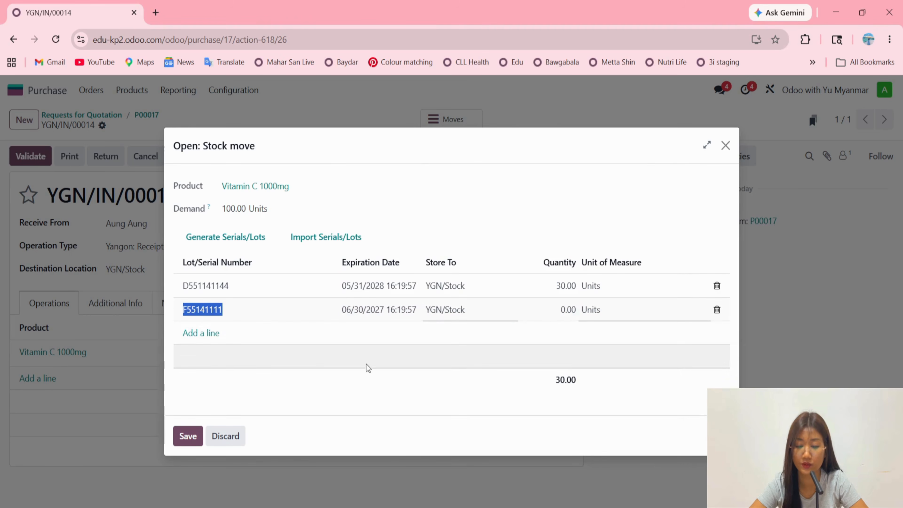
Set the quantity of lot F55141111 to 80, save the stock move and recheck its details.
click(554, 314)
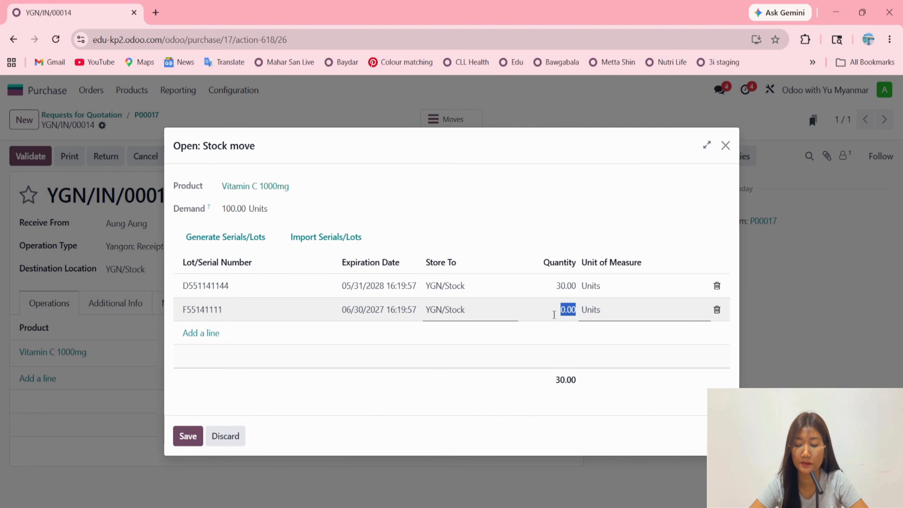
text(80)
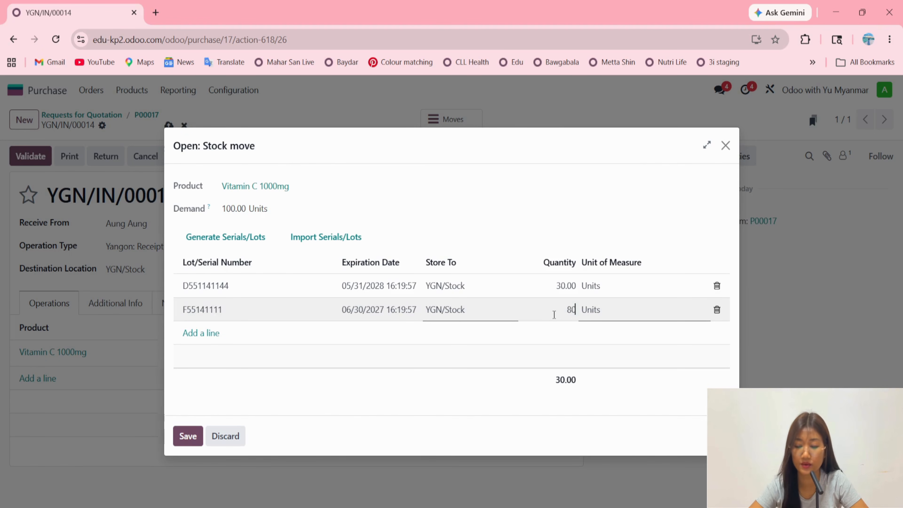
click(522, 365)
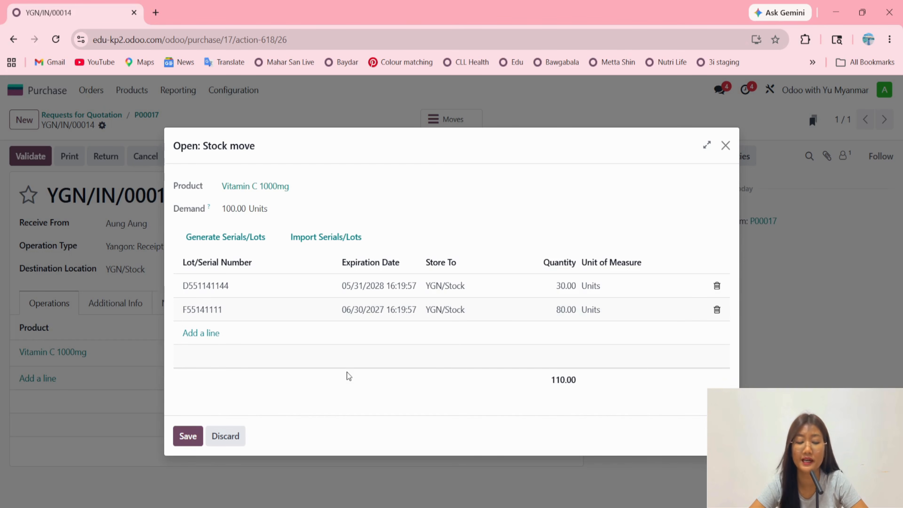
click(187, 436)
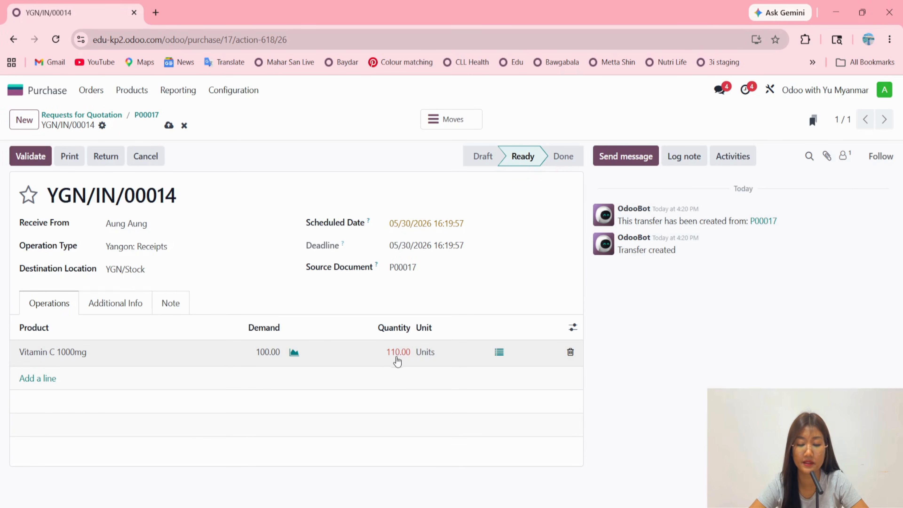
click(499, 353)
click(237, 431)
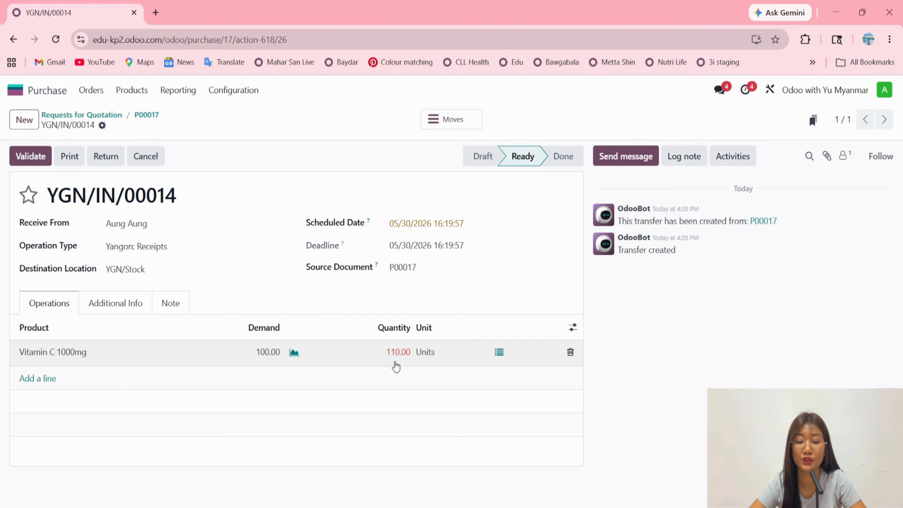
Change the received quantity of Vitamin C 1000mg lot F55141111 to 70 units and save the stock move.
click(499, 352)
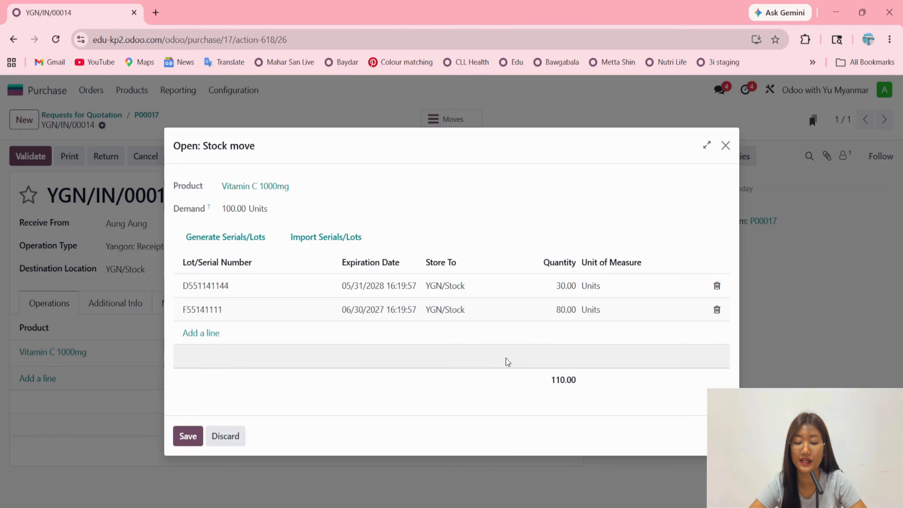
click(549, 309)
text(70)
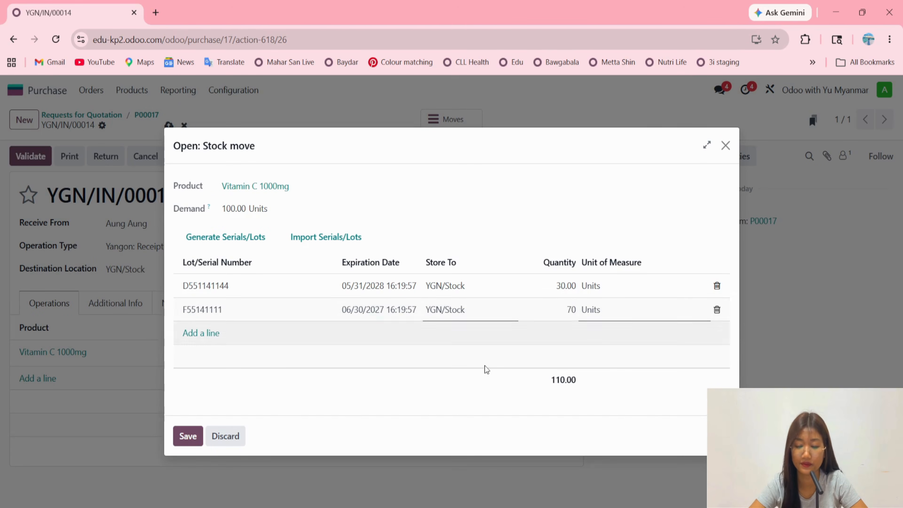
click(195, 441)
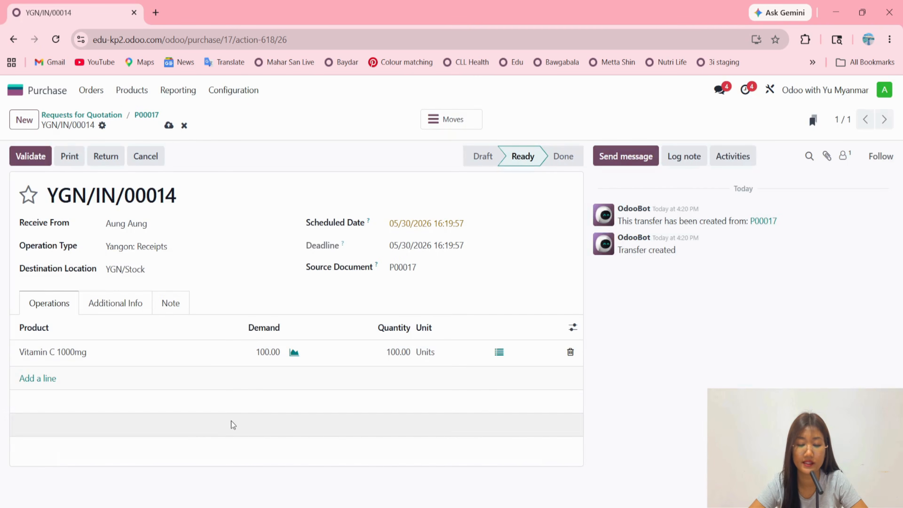
Save and validate the Vitamin C 1000mg receipt, and go back to its purchase order.
click(169, 125)
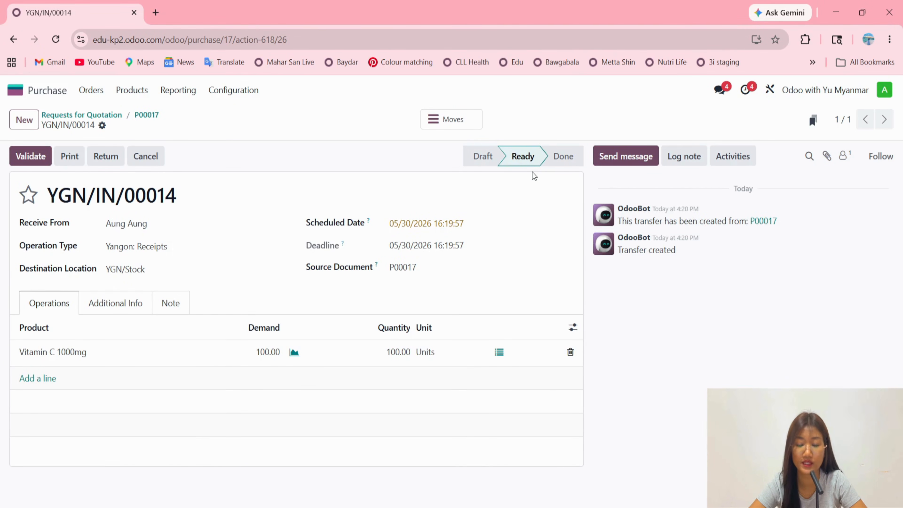
click(45, 156)
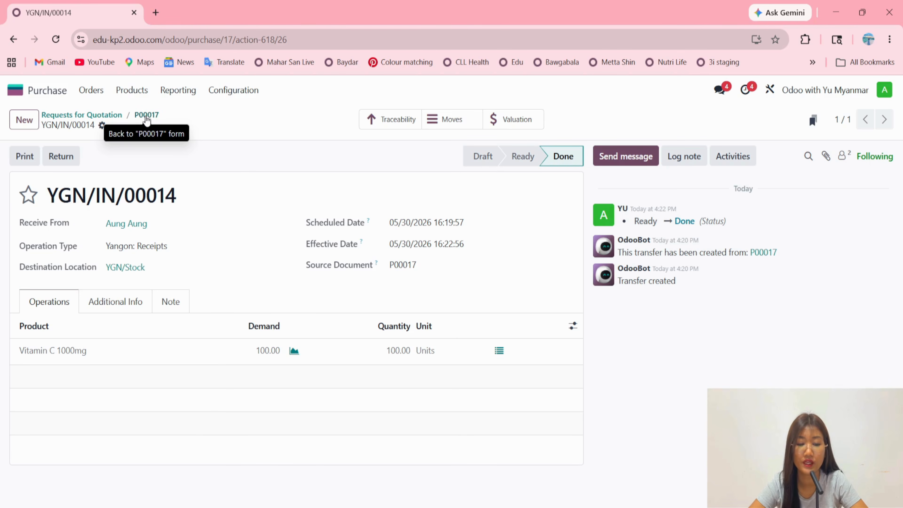
click(146, 115)
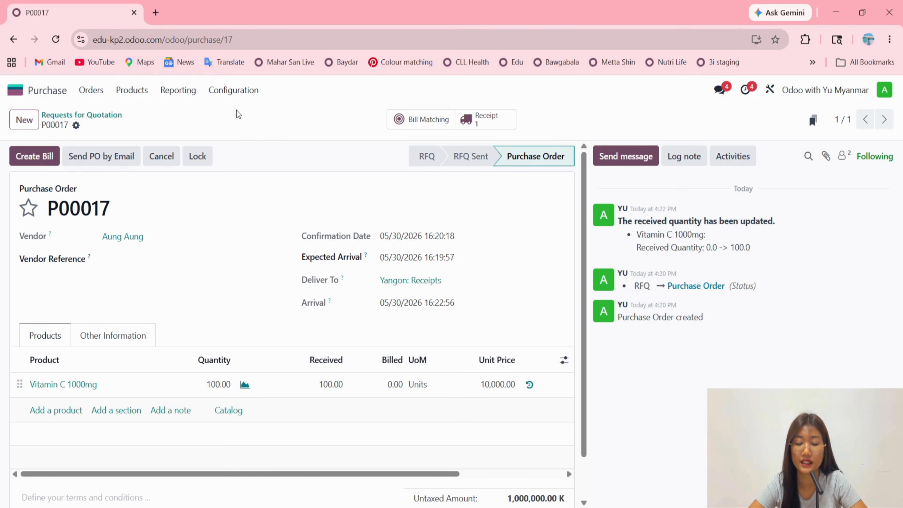
Open the Lots / Serial Numbers list in Inventory and expand the YGN/Stock location group.
click(18, 90)
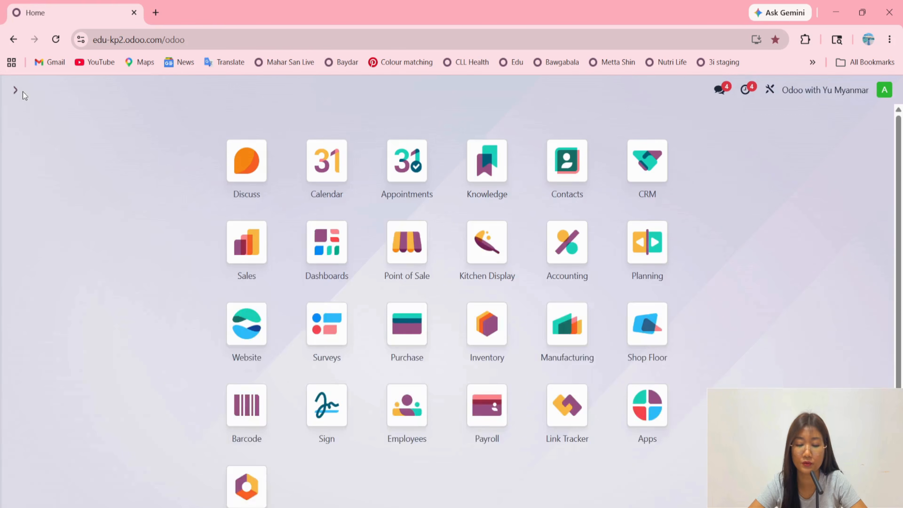
click(489, 323)
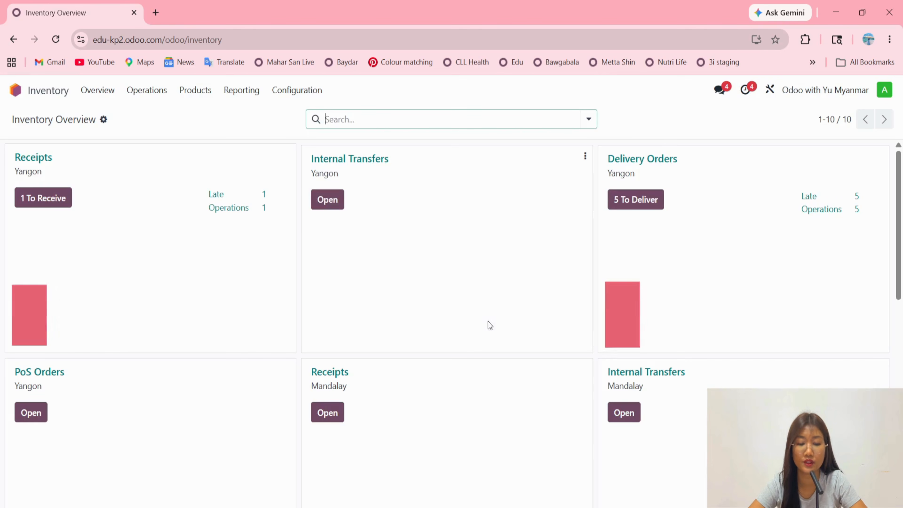
click(196, 96)
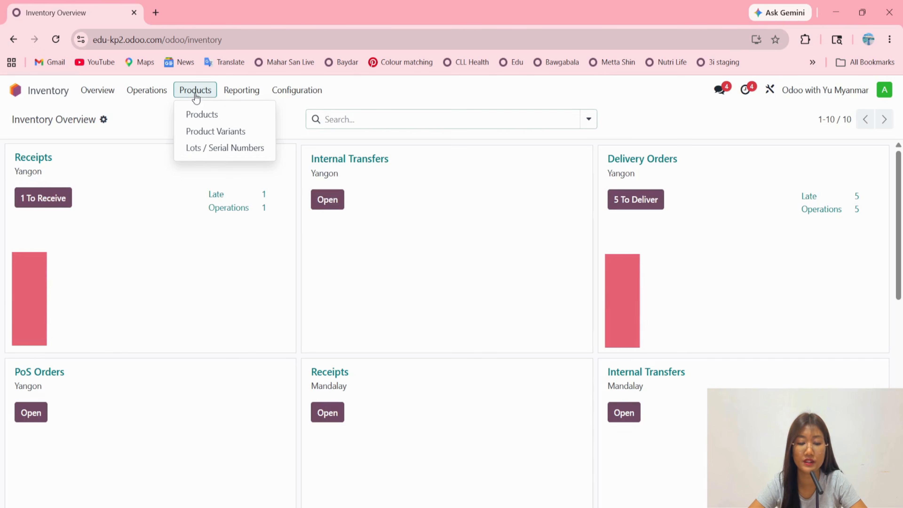
click(210, 149)
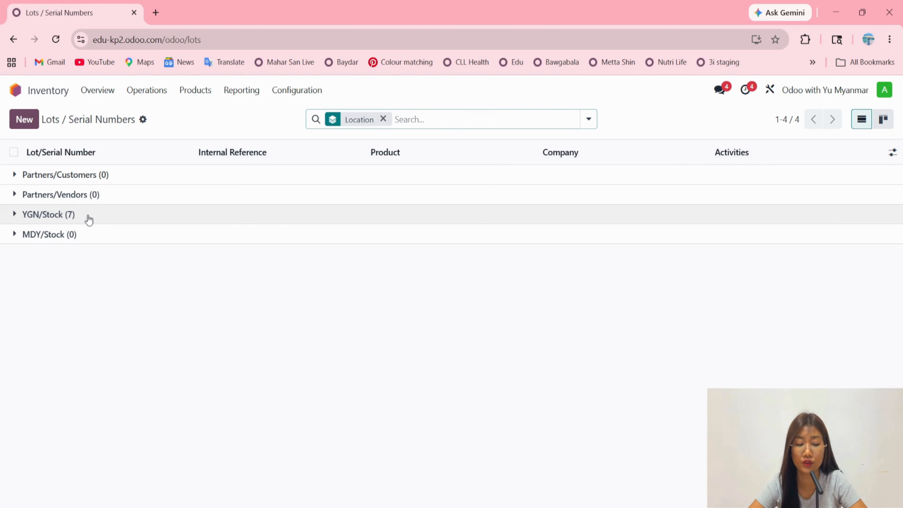
click(53, 215)
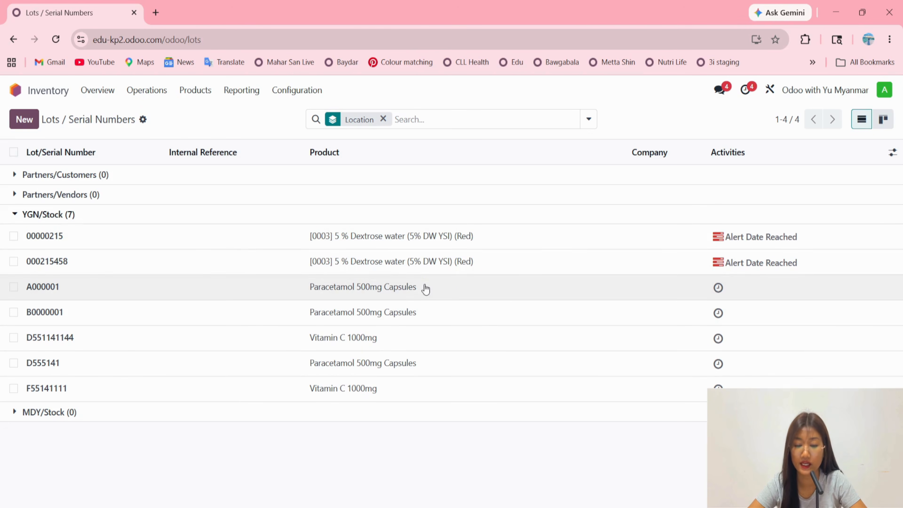
Replace the Location grouping of the lots with grouping by Product and expand the Vitamin C 1000mg group.
click(383, 120)
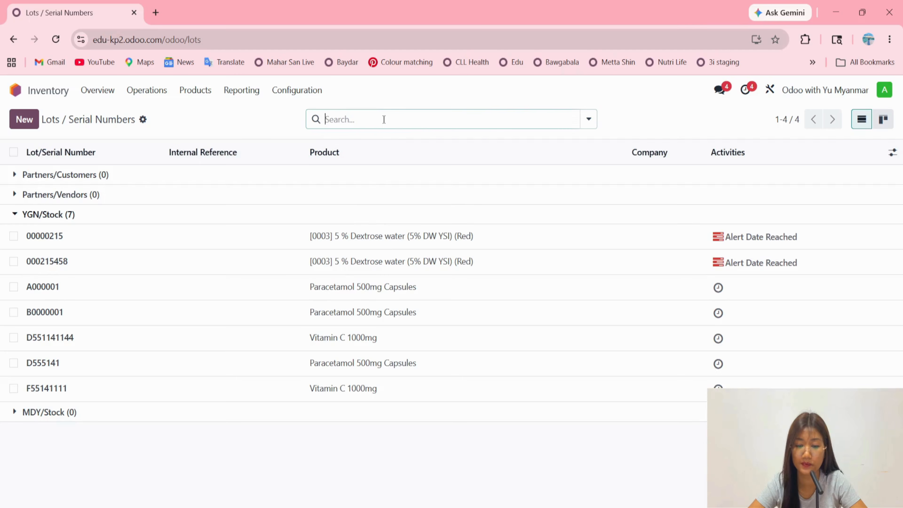
click(589, 120)
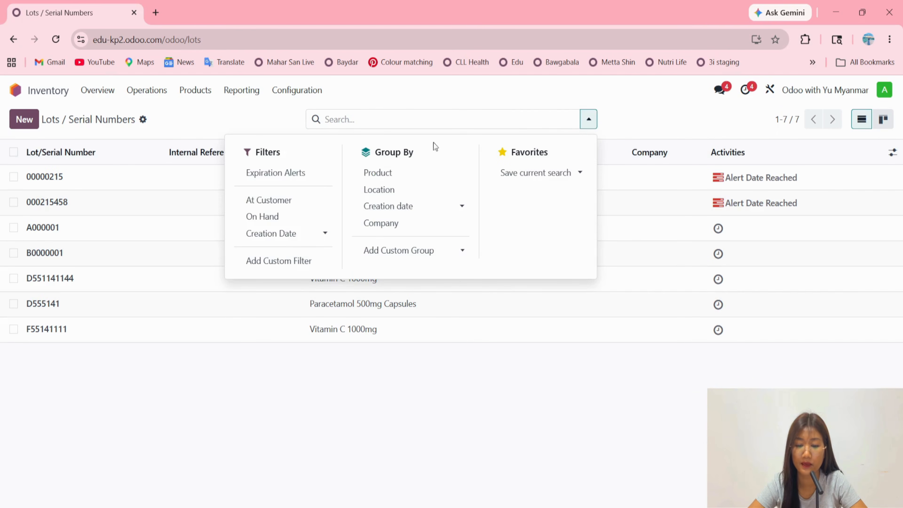
click(403, 173)
click(164, 308)
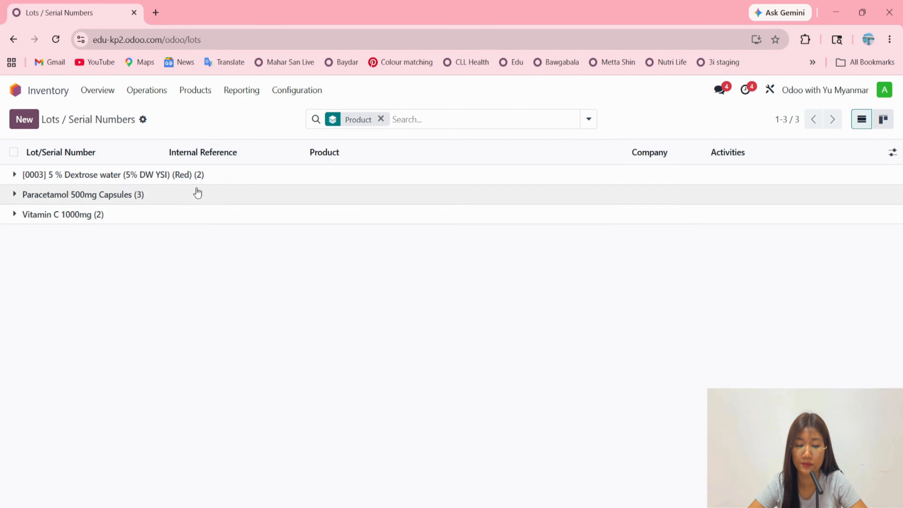
click(137, 218)
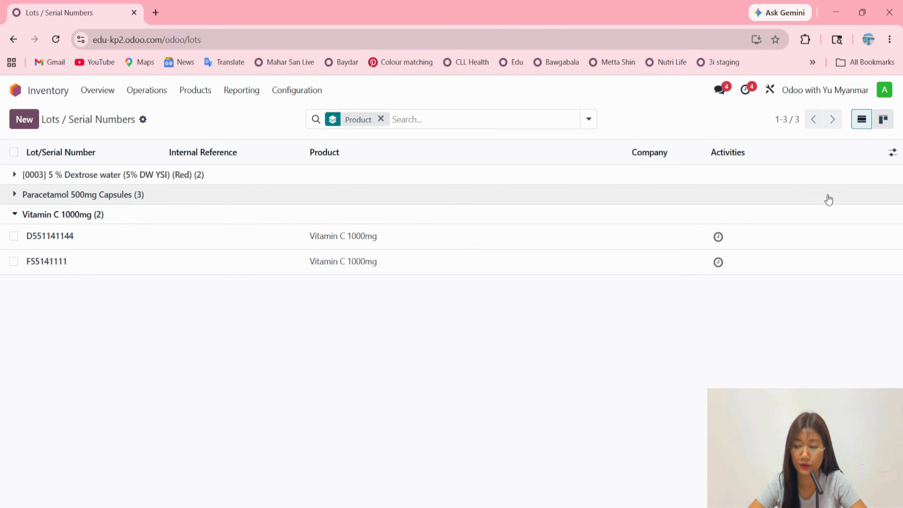
Show the Alert Date, Best before Date, Removal Date and Expiration Date columns in the lots list.
click(893, 153)
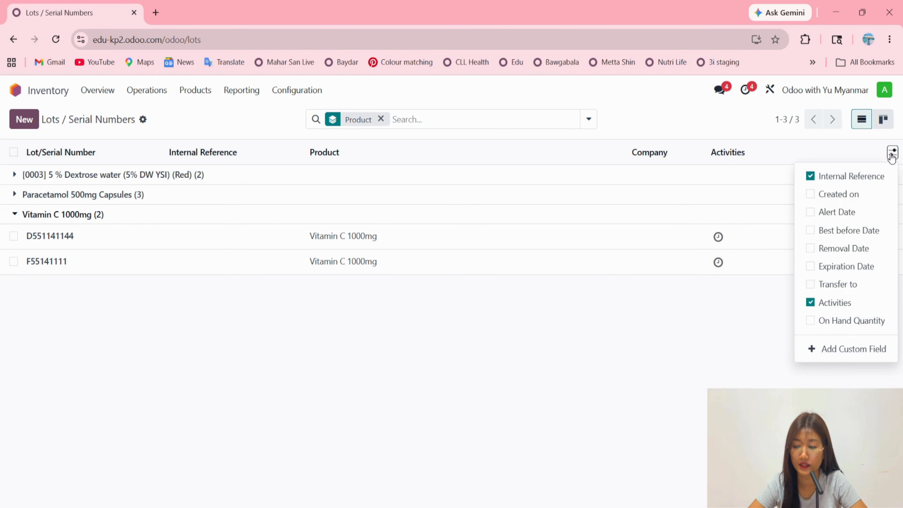
click(850, 214)
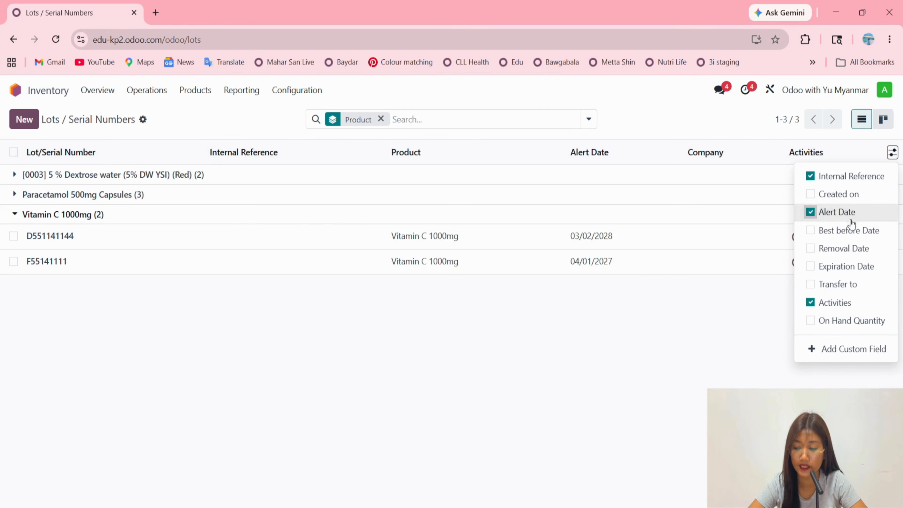
click(850, 232)
click(852, 250)
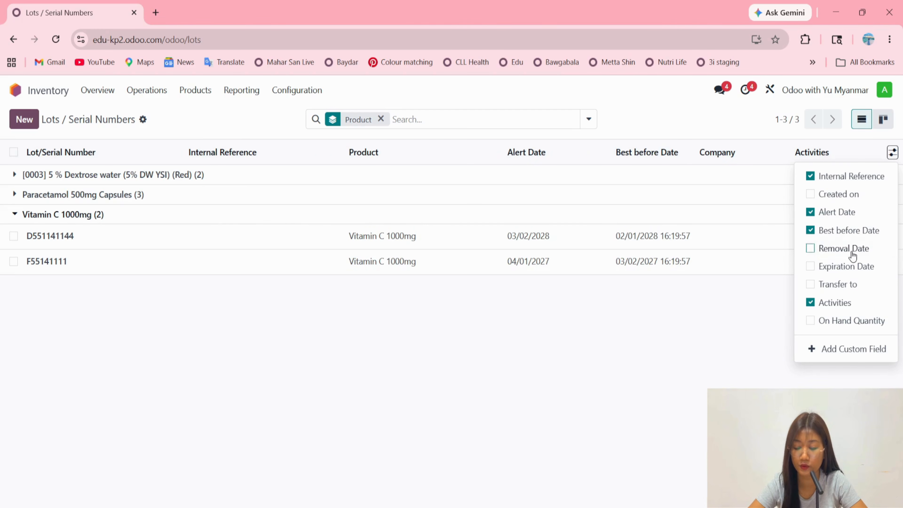
click(860, 269)
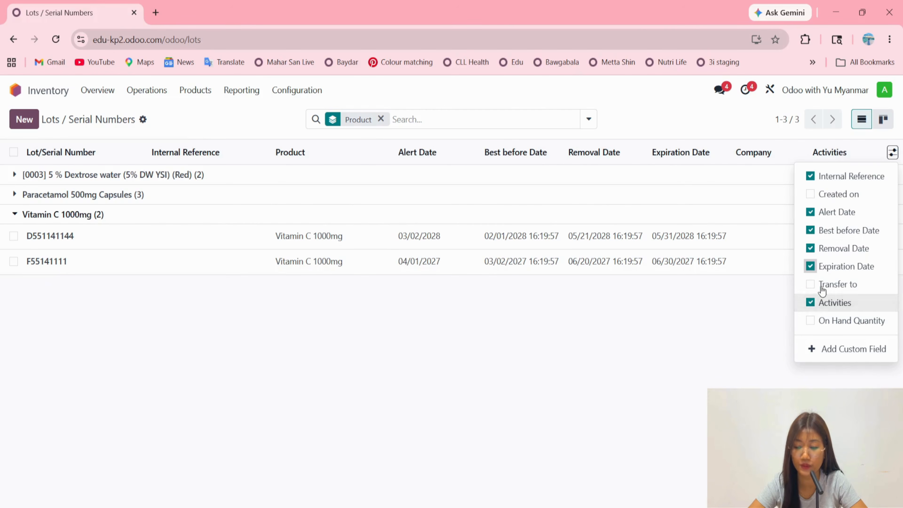
click(733, 338)
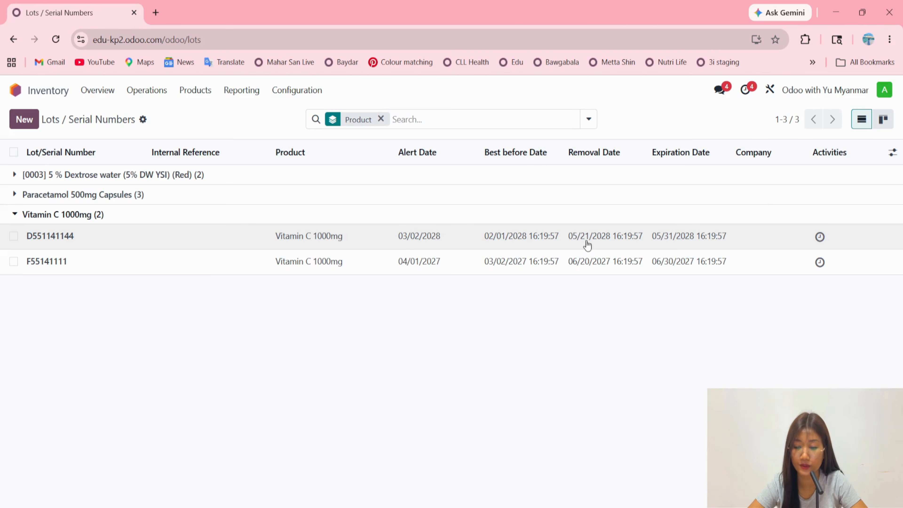
Find Vitamin C 1000mg by searching "vit" in a separate Products browser tab and view the product's expiration date settings.
click(194, 92)
click(232, 134)
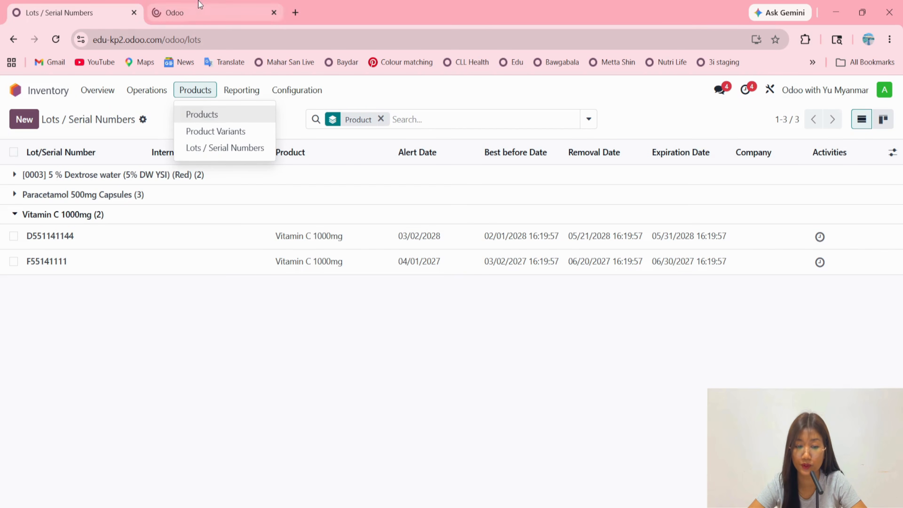
click(201, 4)
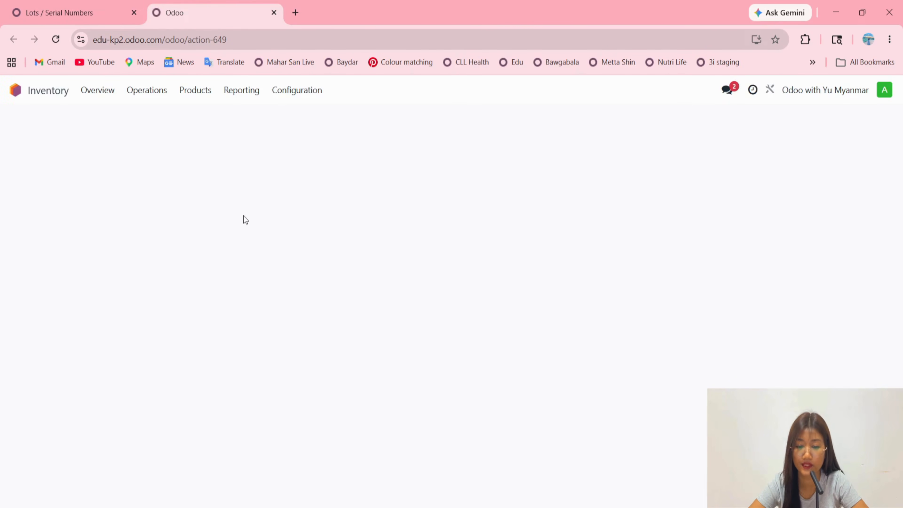
text(vit)
key(Return)
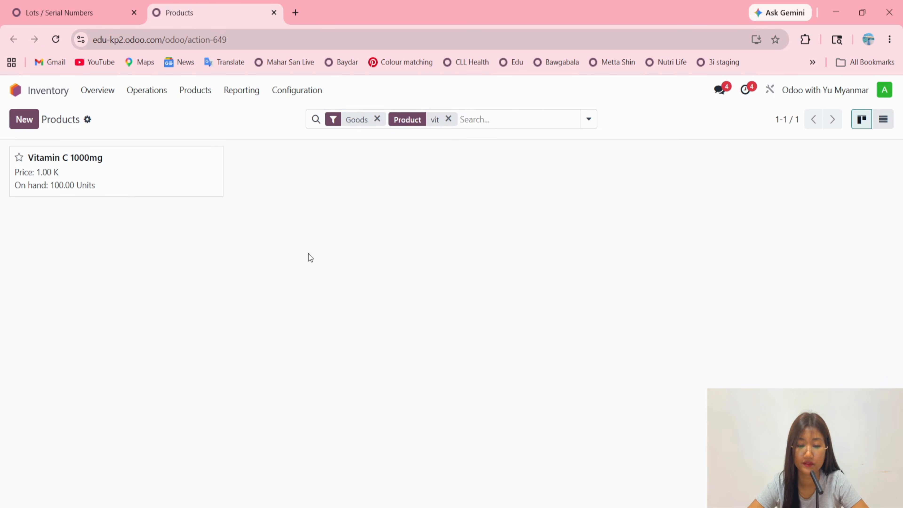
click(160, 167)
click(322, 265)
scroll(140, 399, down, 5)
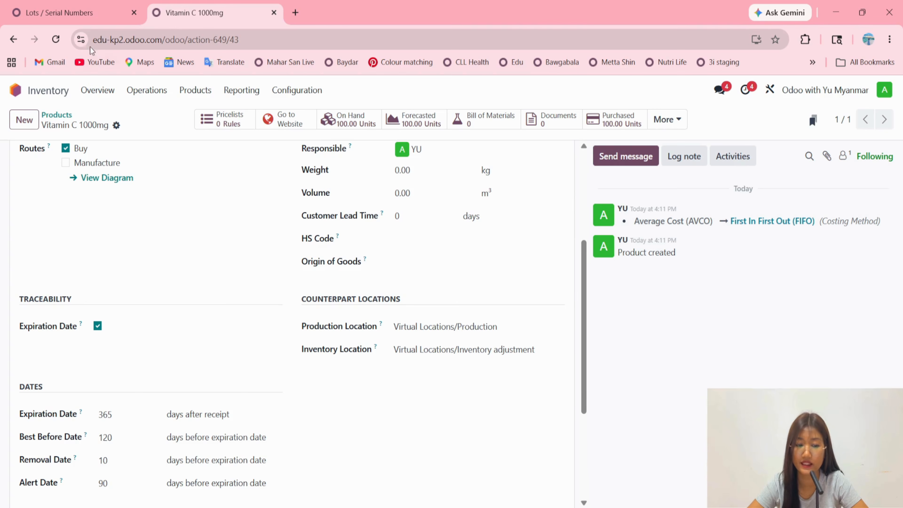
Compare the dates of the two Vitamin C lots with the day offsets configured on the product.
click(73, 13)
click(437, 332)
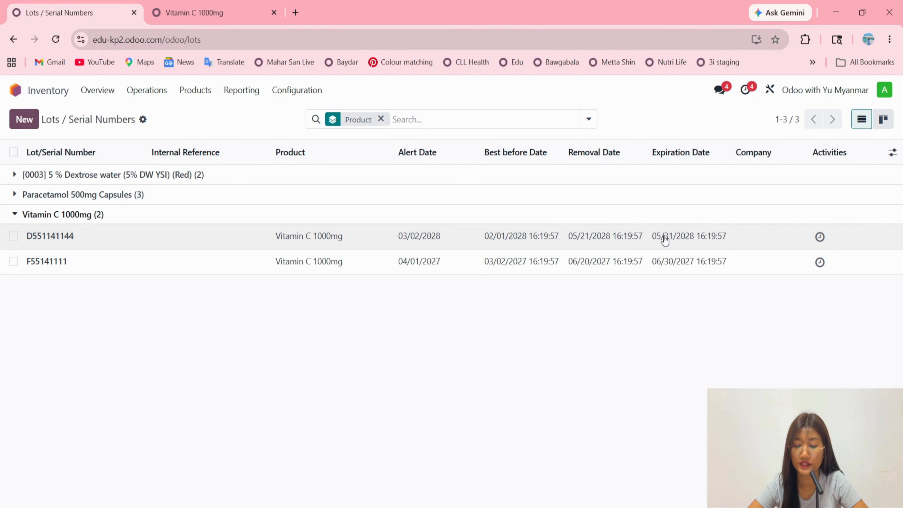
click(223, 12)
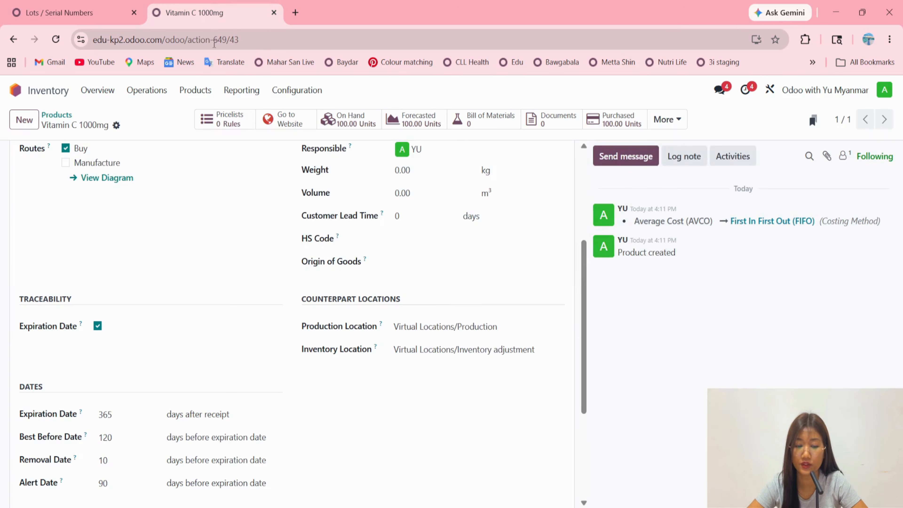
click(103, 13)
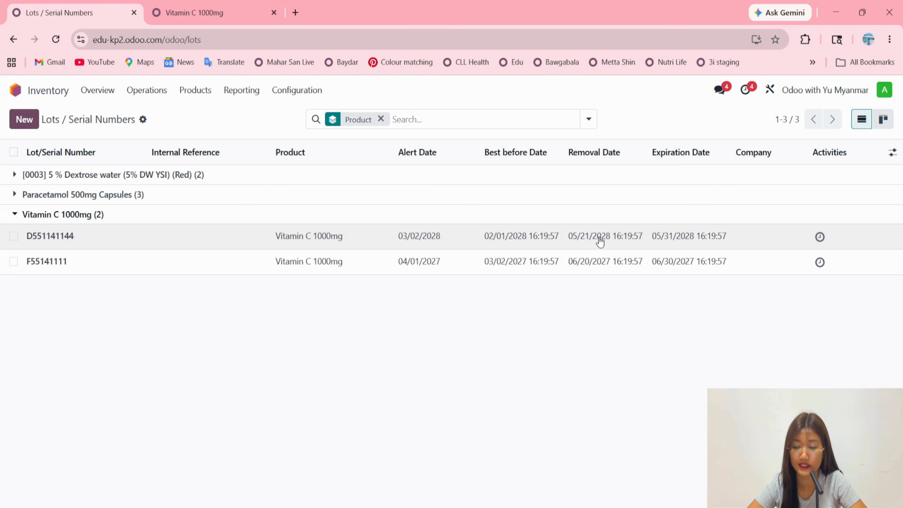
Review the quantity, location and dates on the record of lot D551141144, and return to the lots list.
click(680, 241)
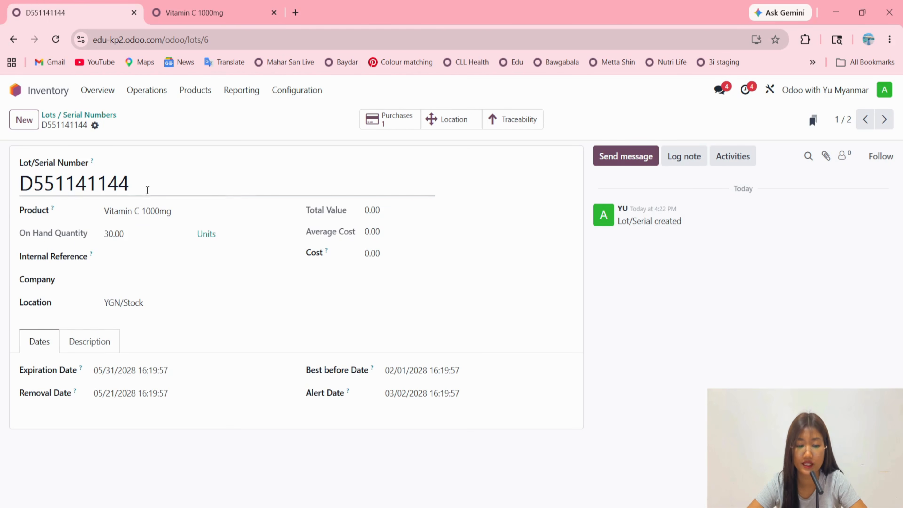
drag(150, 186, 10, 186)
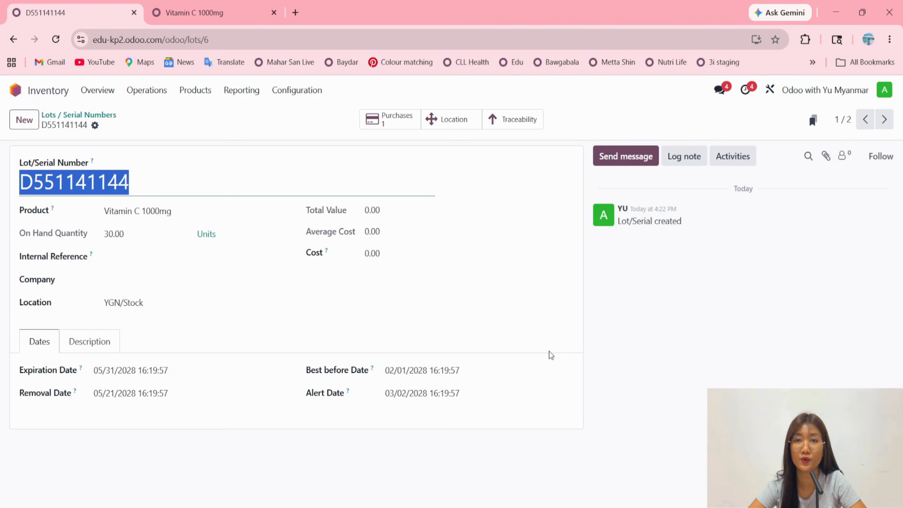
click(108, 115)
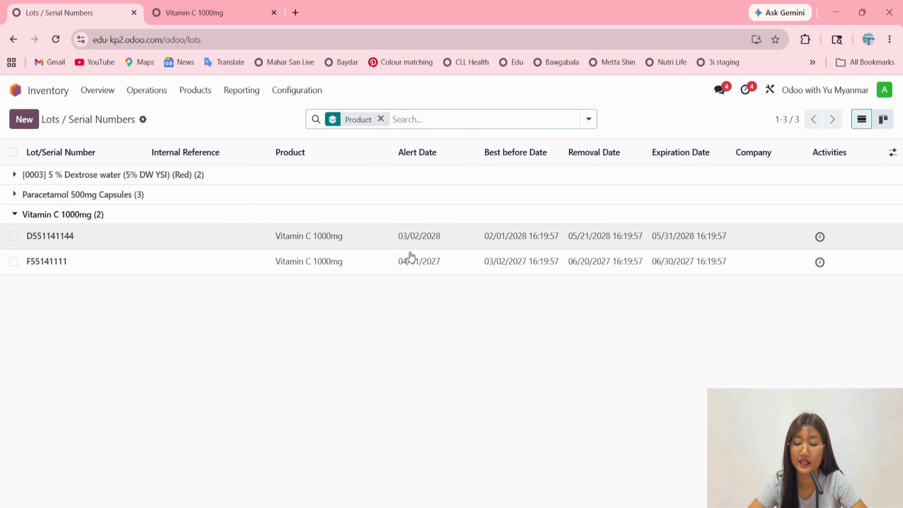
Remove the Product grouping from the lots list and widen the Activities column slightly.
click(380, 120)
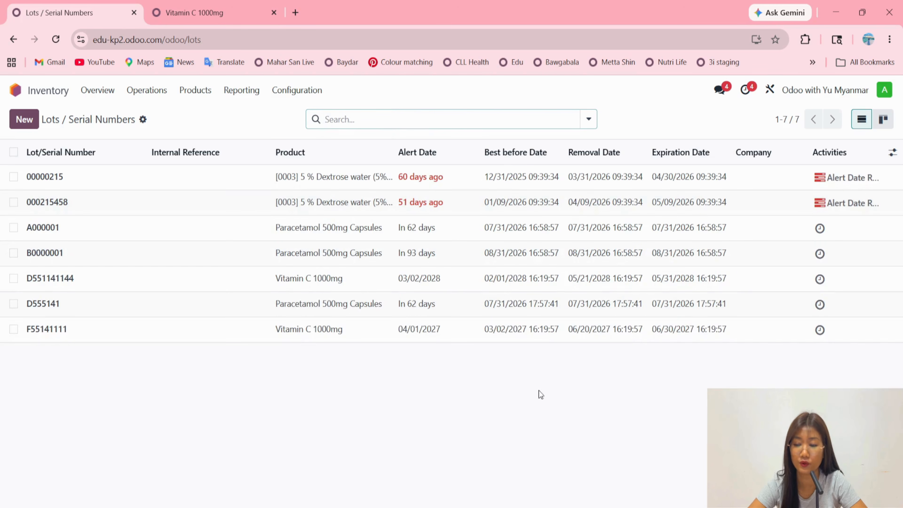
drag(882, 146, 891, 146)
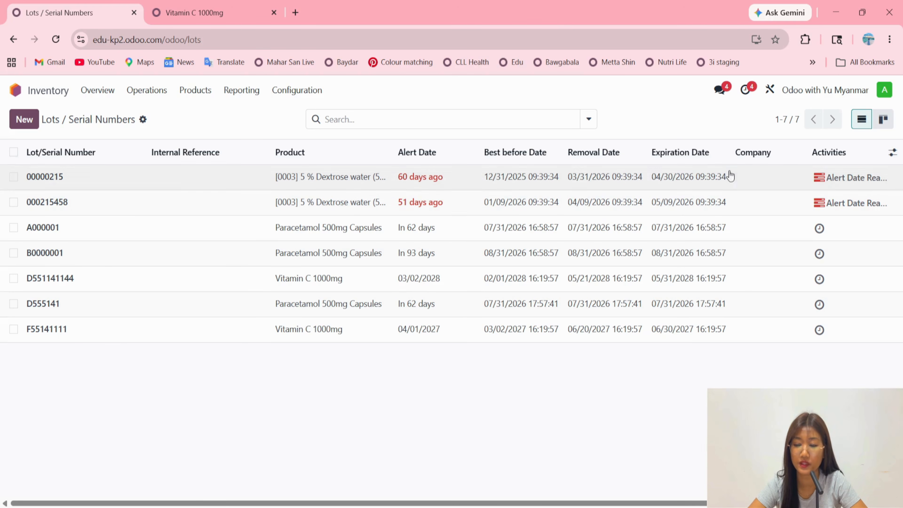
click(587, 121)
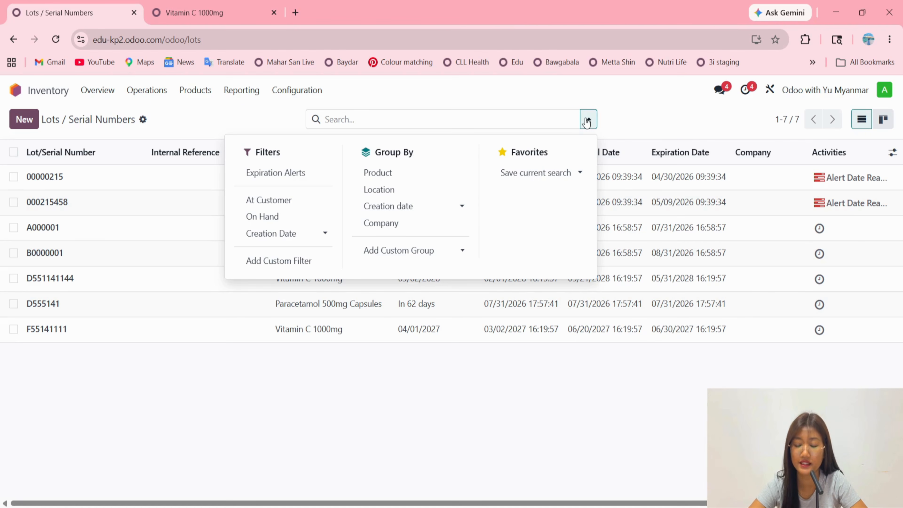
click(630, 114)
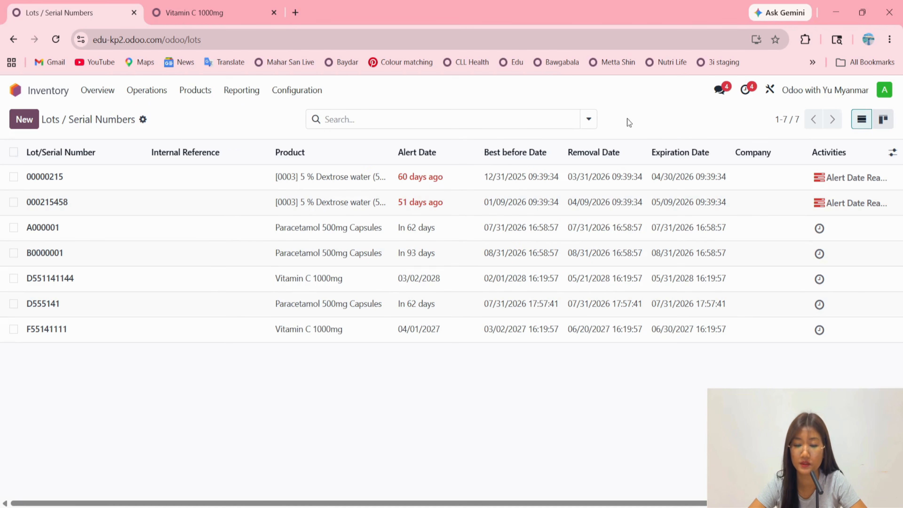
Filter the lots list by Expiration Alerts to review the lots past their alert date, and clear the filter.
click(588, 120)
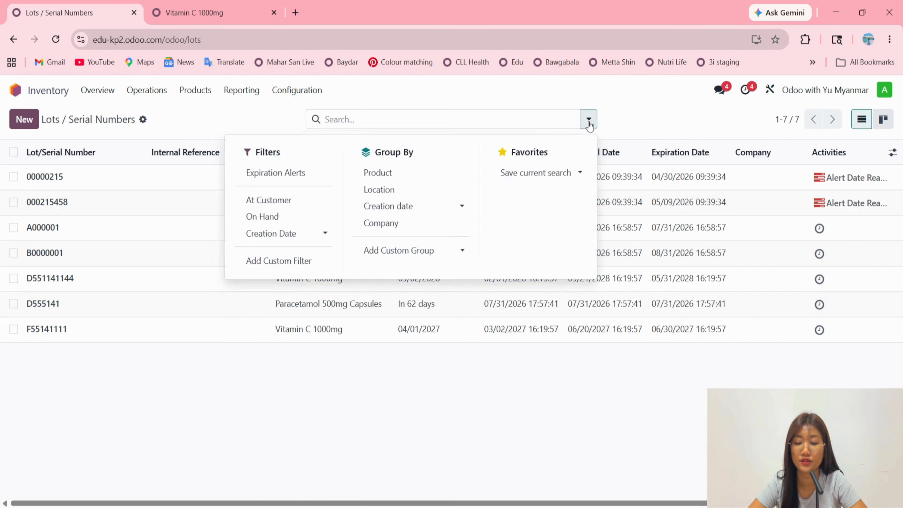
click(278, 173)
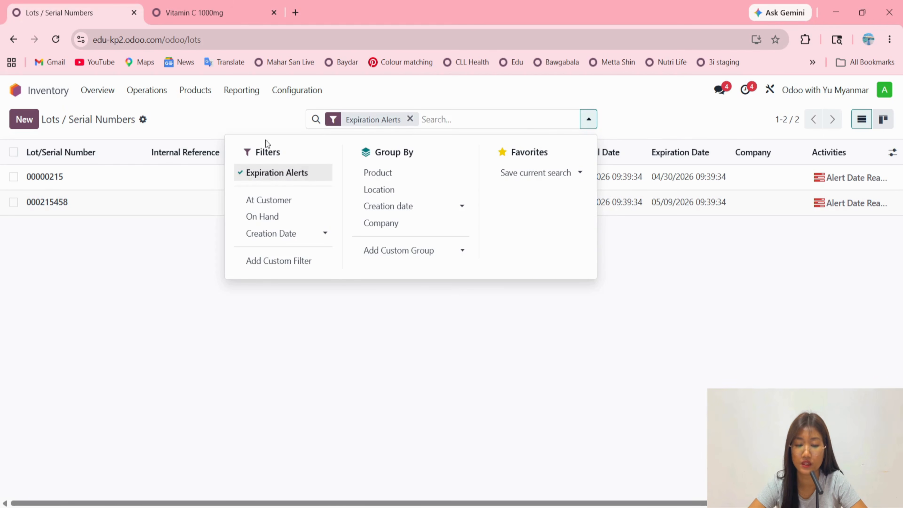
click(260, 114)
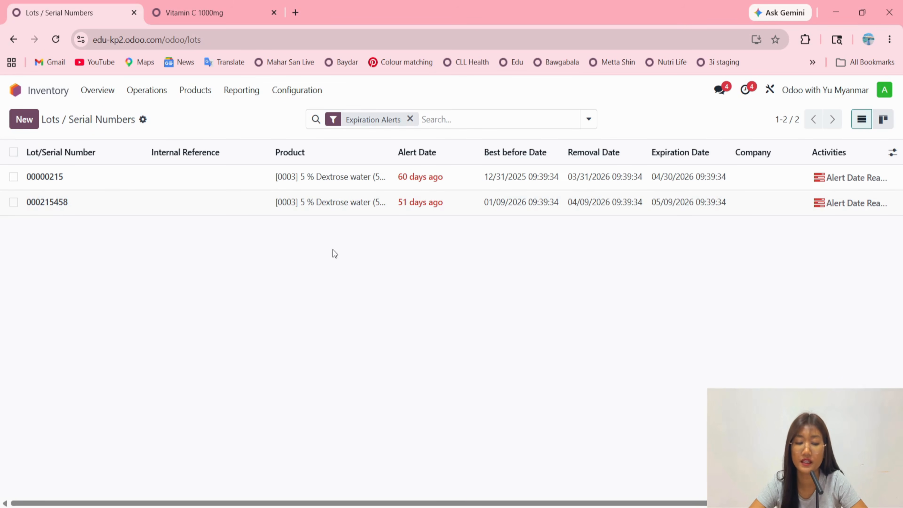
click(411, 119)
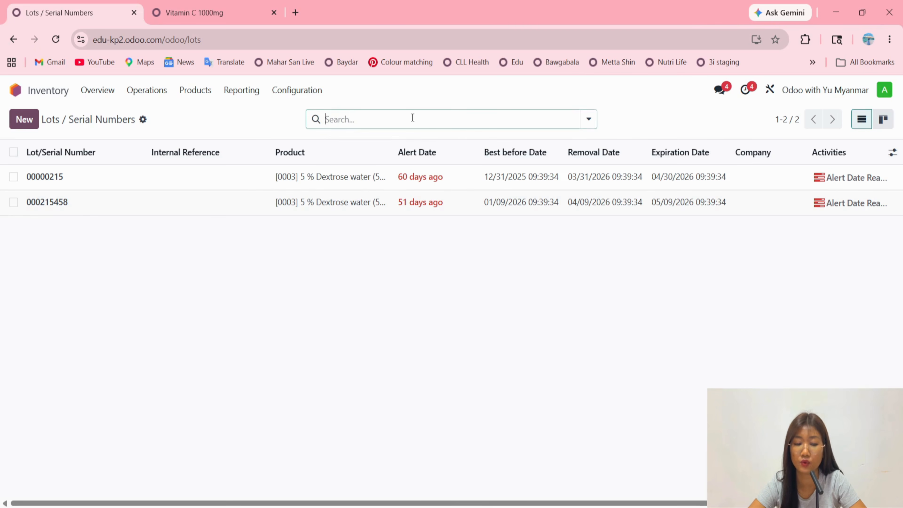
Apply the Expiration Alerts filter once more to recheck the alerted lots, and return to the full lots list.
click(589, 119)
click(278, 174)
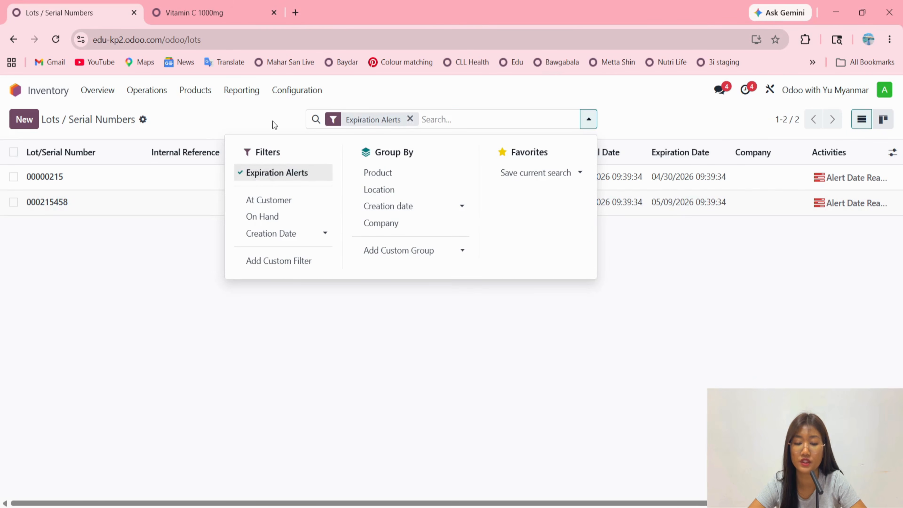
click(273, 119)
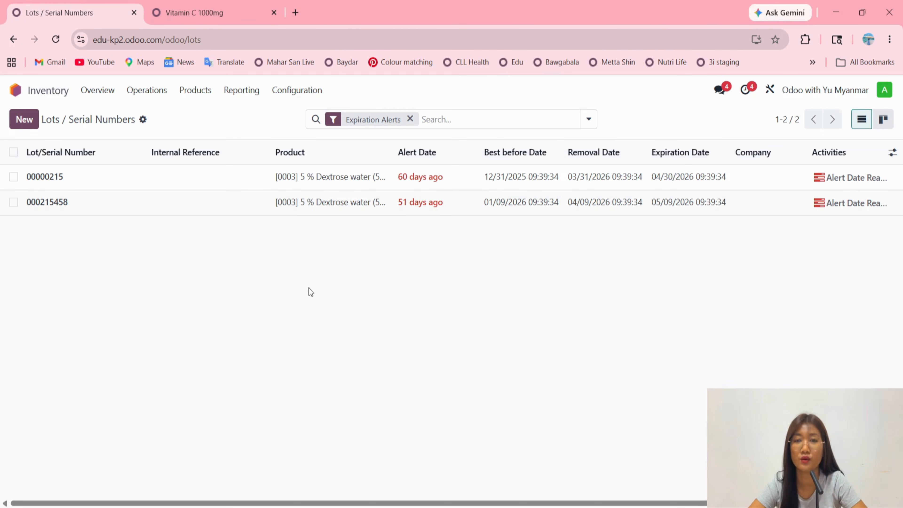
click(410, 119)
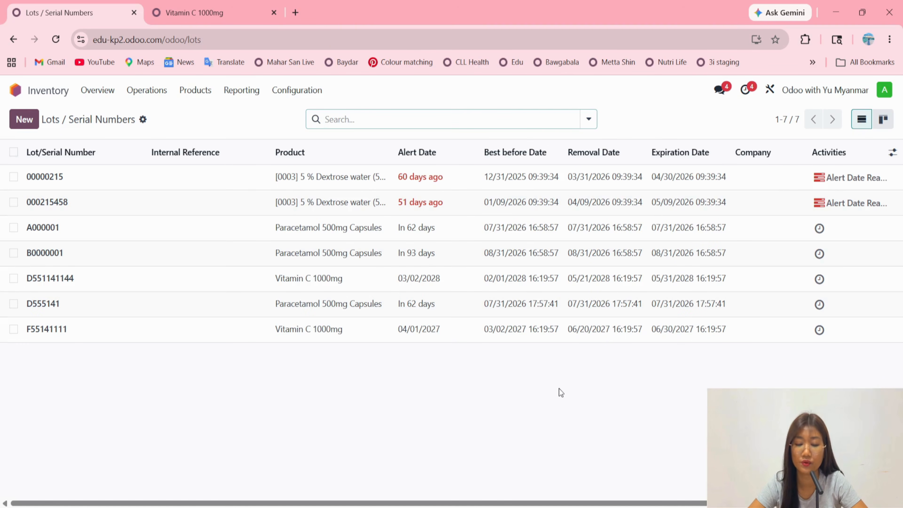